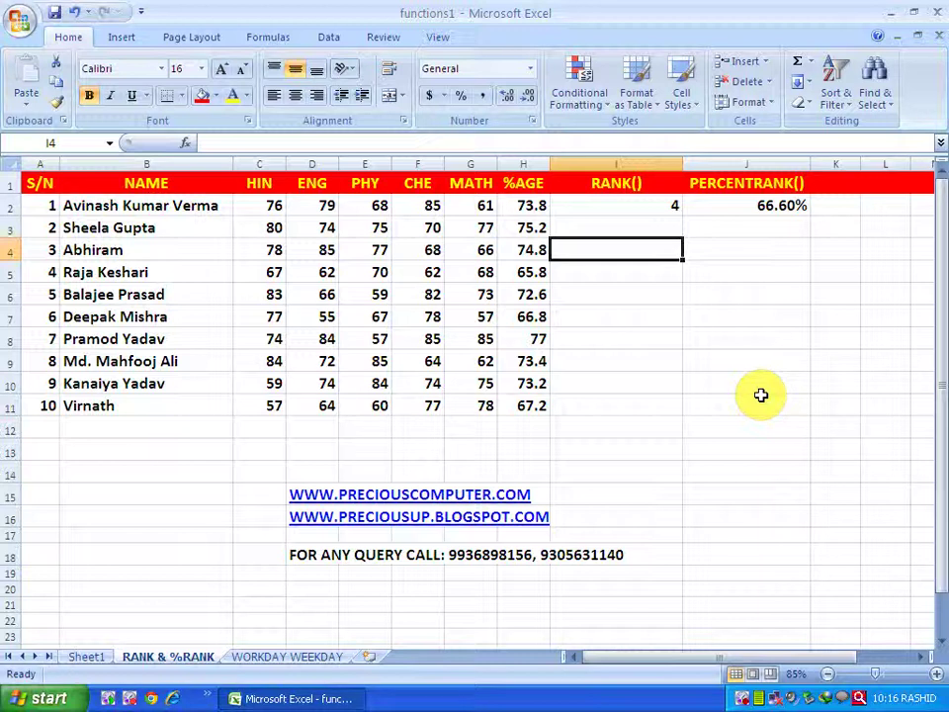
Review the existing RANK formula in I2 and its range argument, leaving it unchanged
left_click(653, 206)
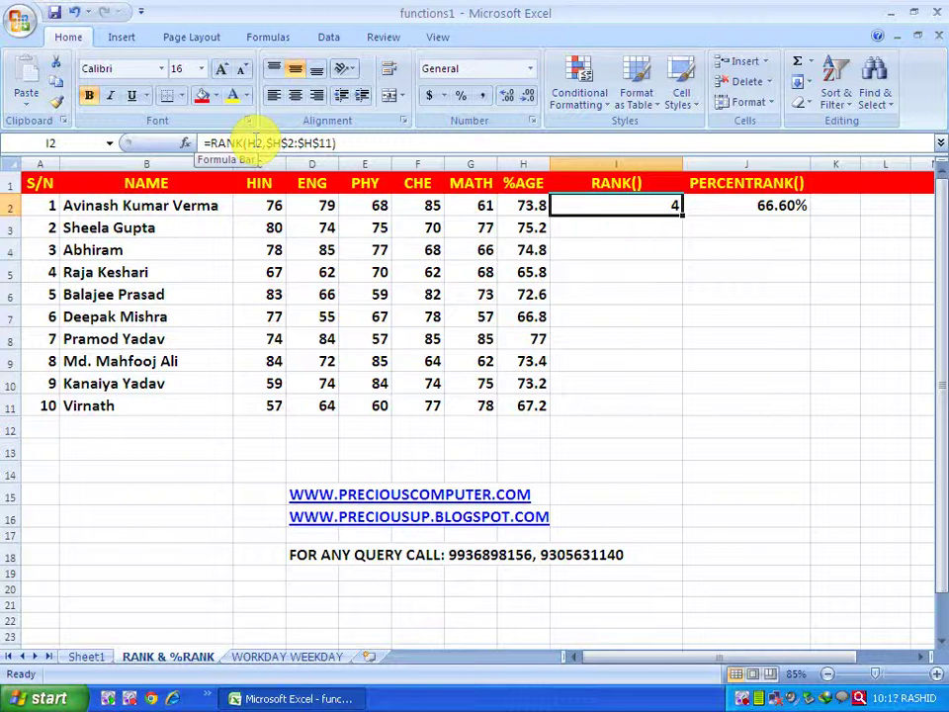
double_click(628, 210)
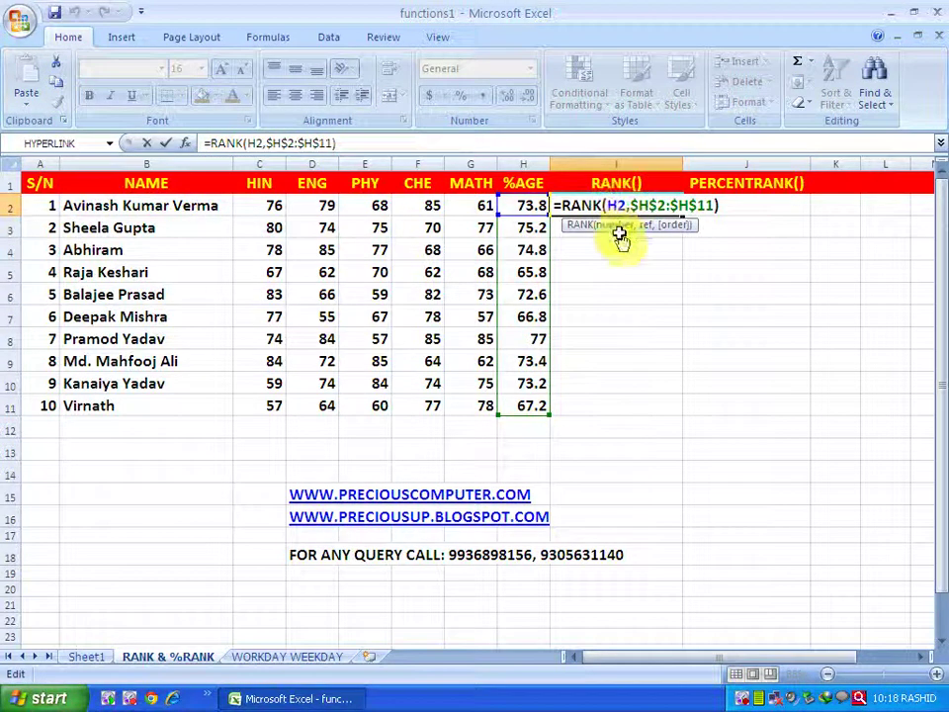
left_click(645, 227)
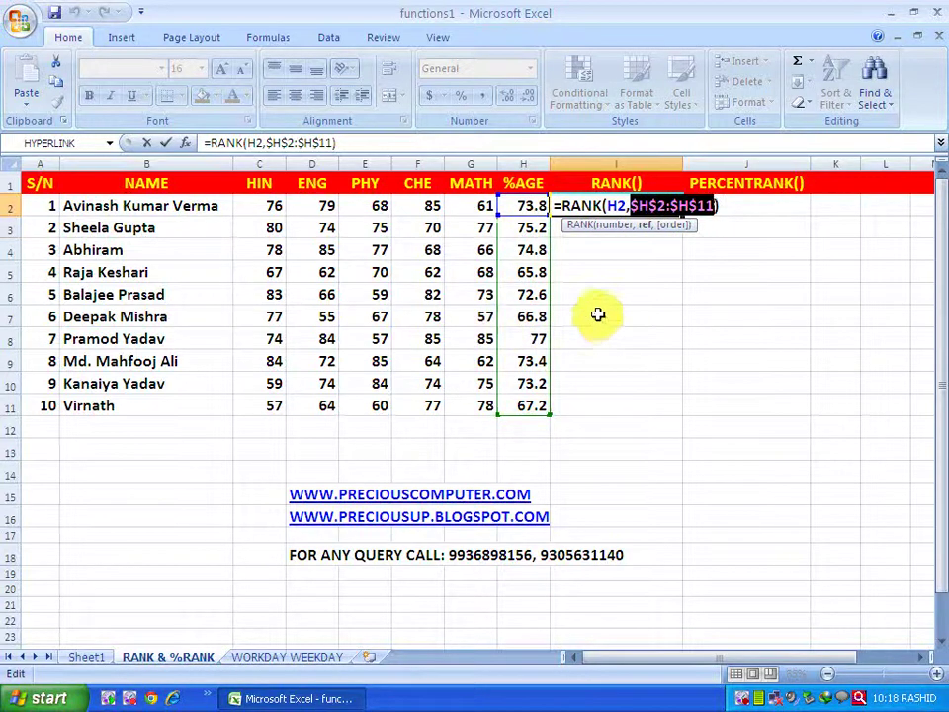
key("Return")
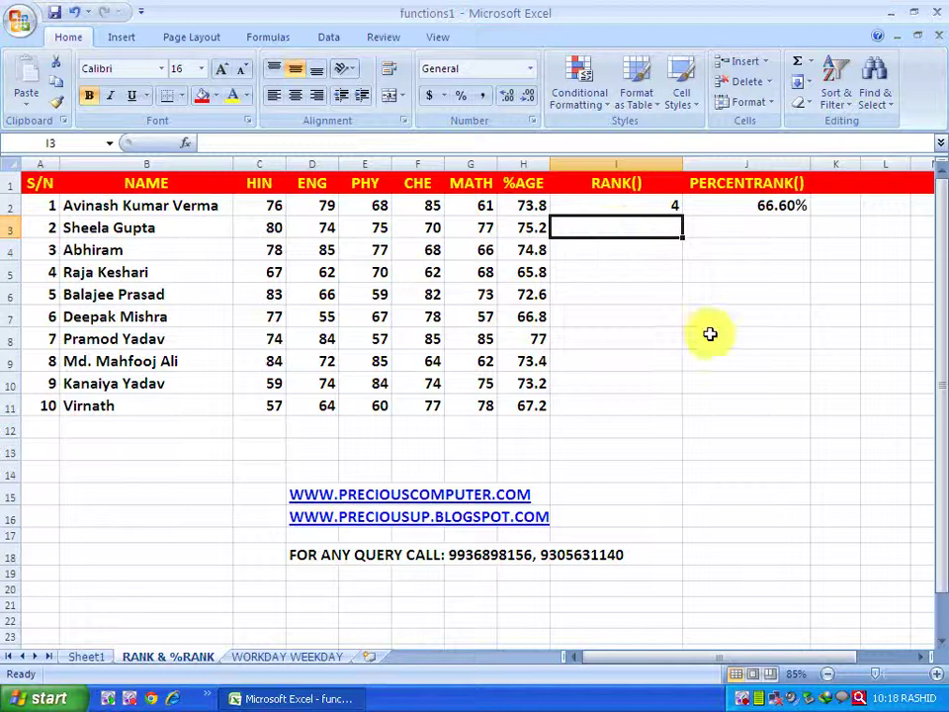
Enter =RANK(H3,H2:H11) in I3 to rank the second student's %AGE
type("=")
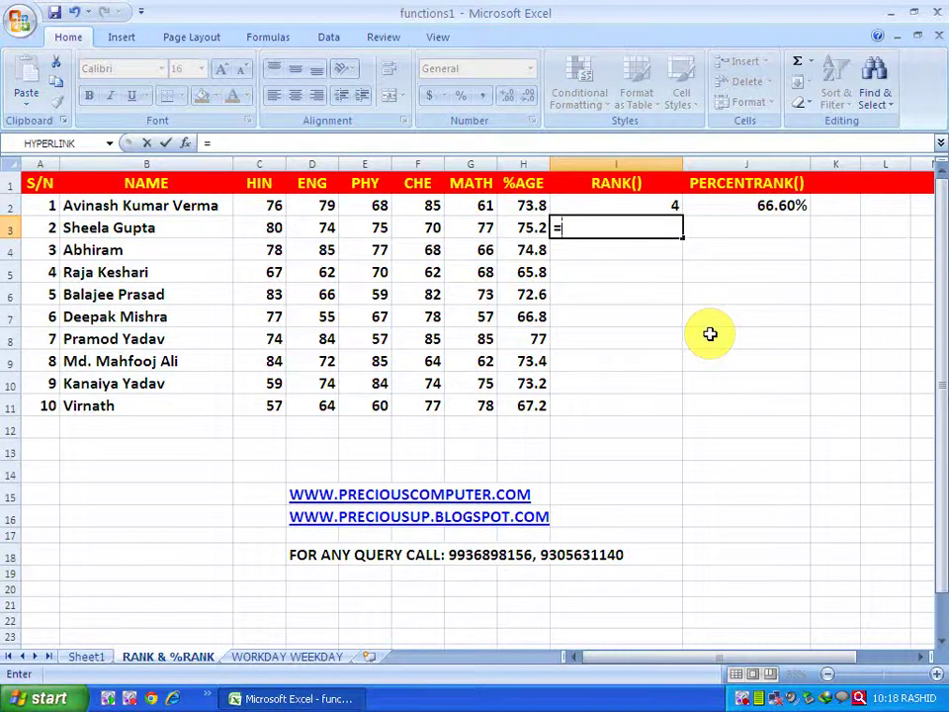
type("RANK")
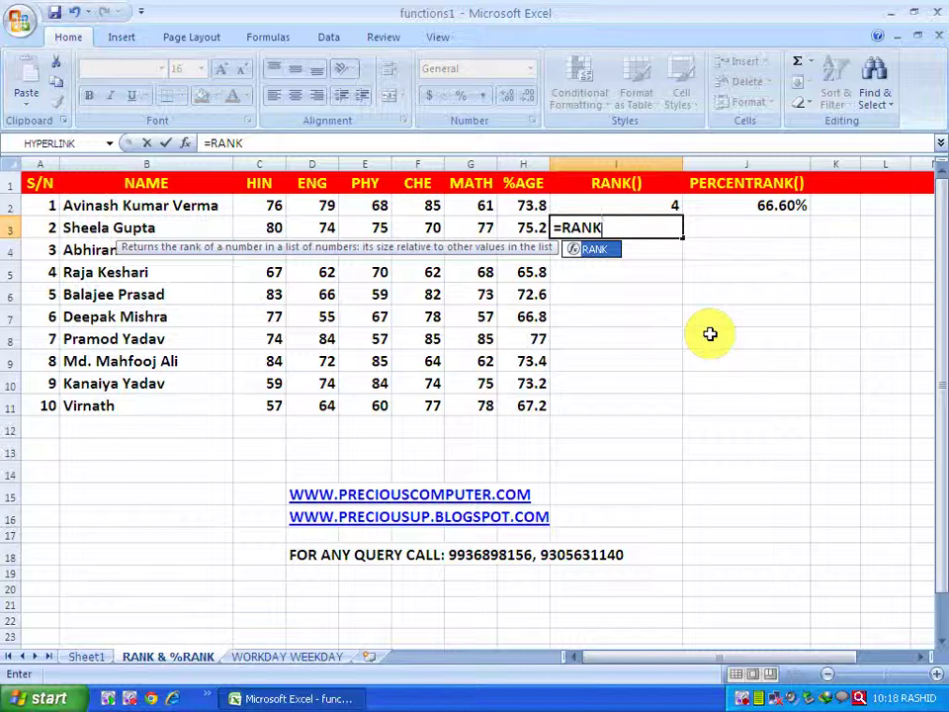
type("(")
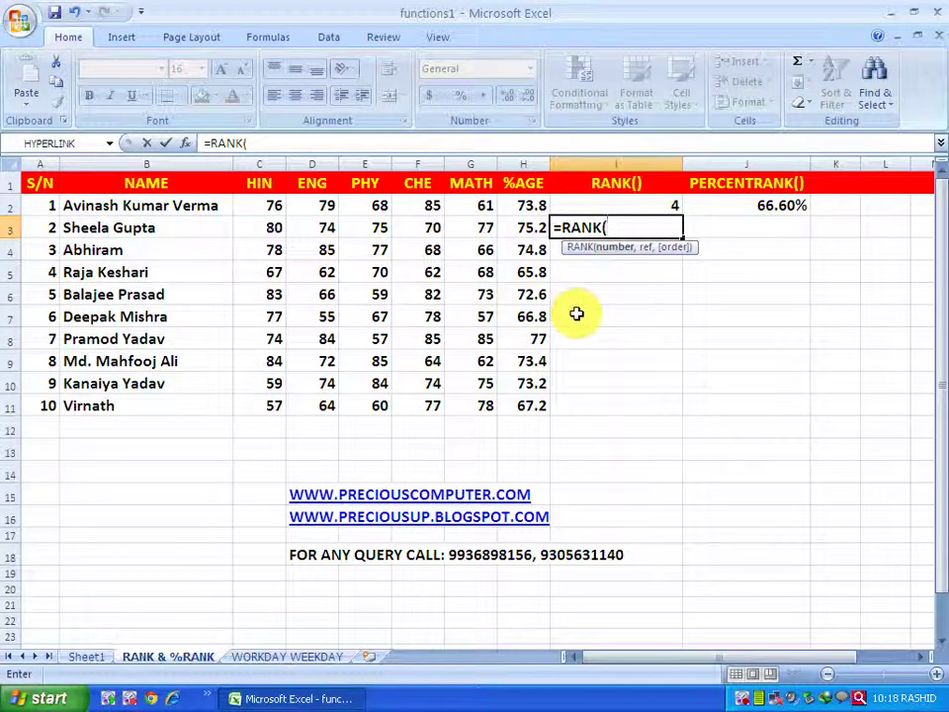
left_click(522, 228)
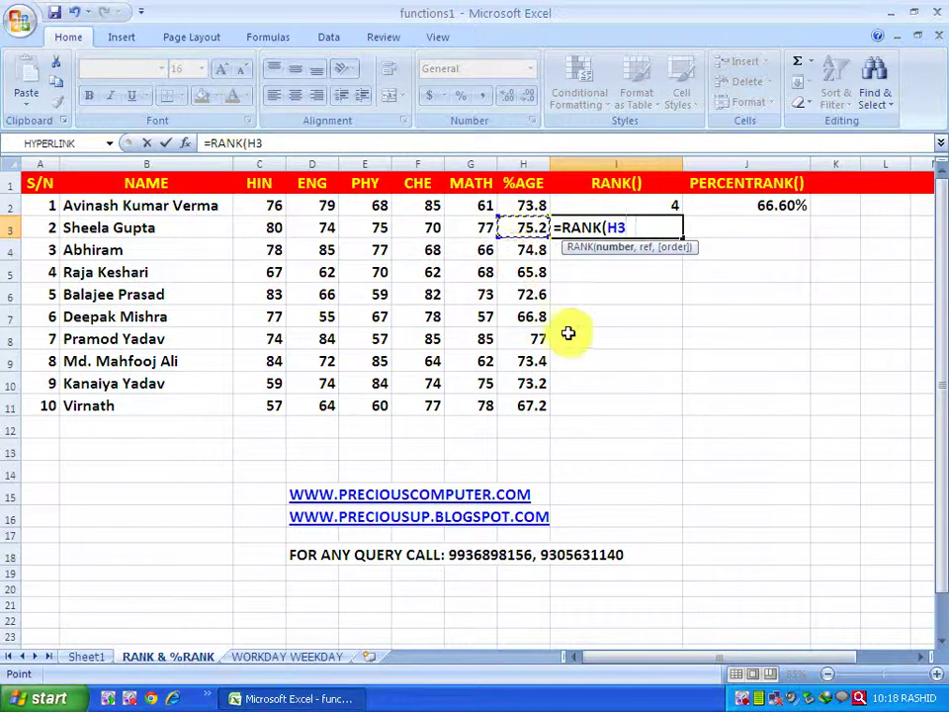
type(",")
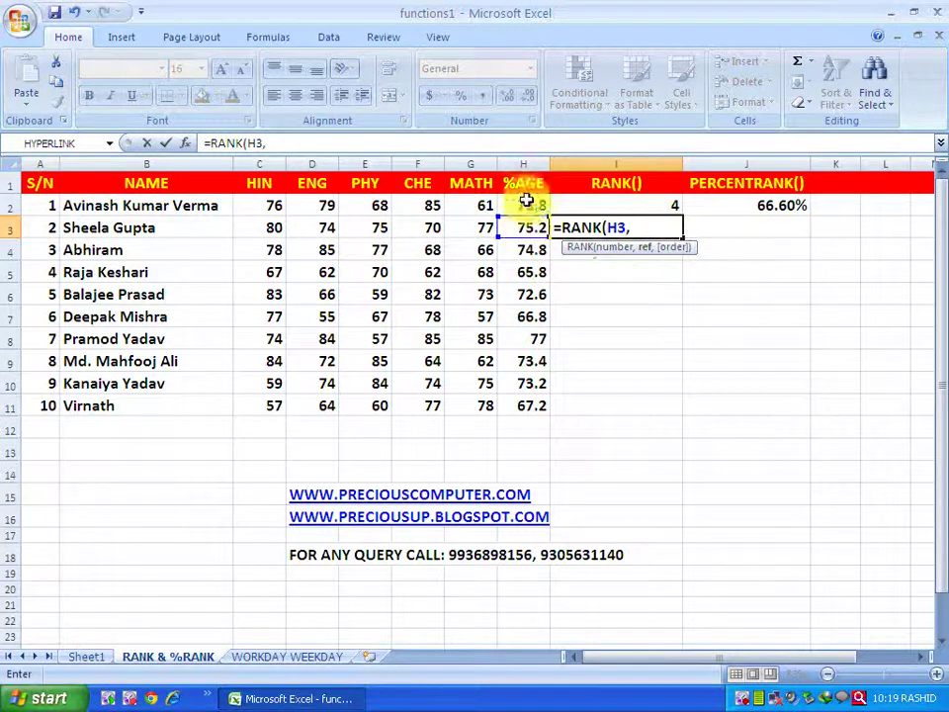
mouse_move(527, 203)
left_mouse_down()
mouse_move(515, 260)
mouse_move(515, 403)
left_mouse_up()
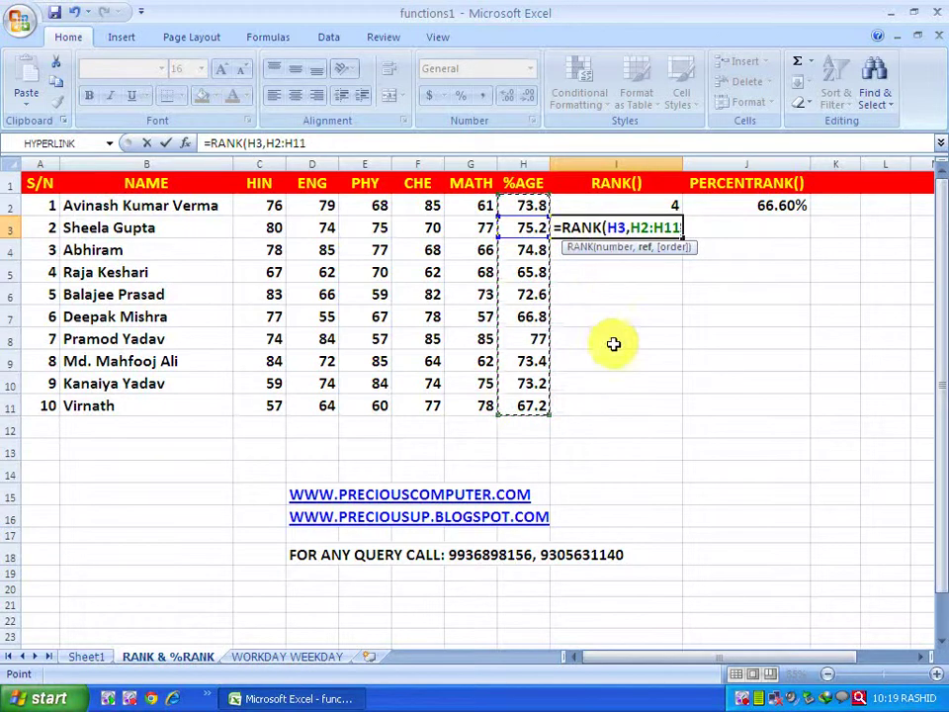
key("Return")
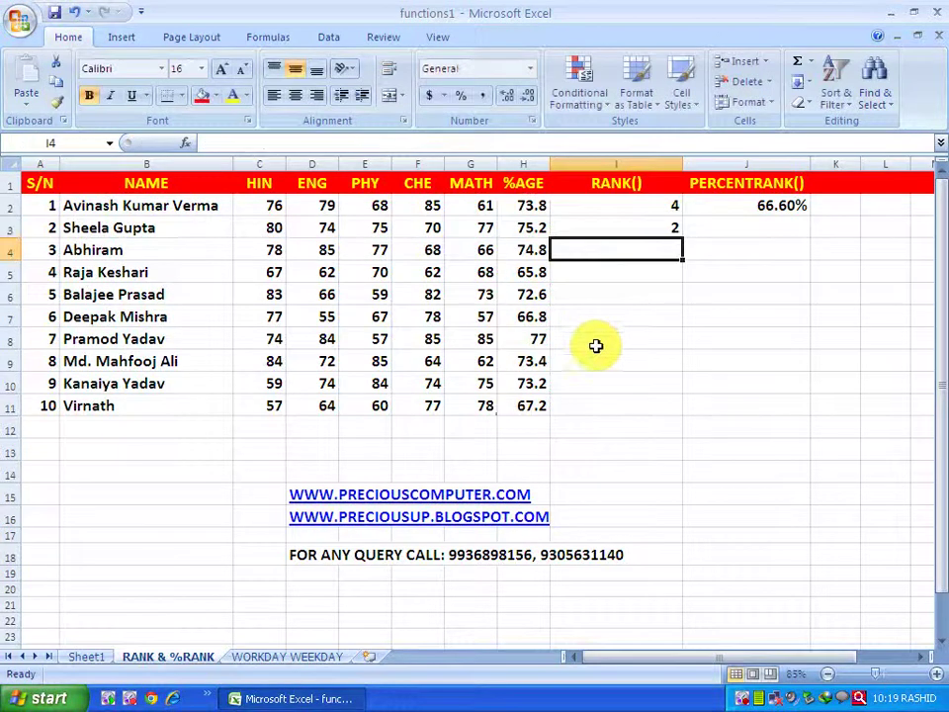
left_click(645, 229)
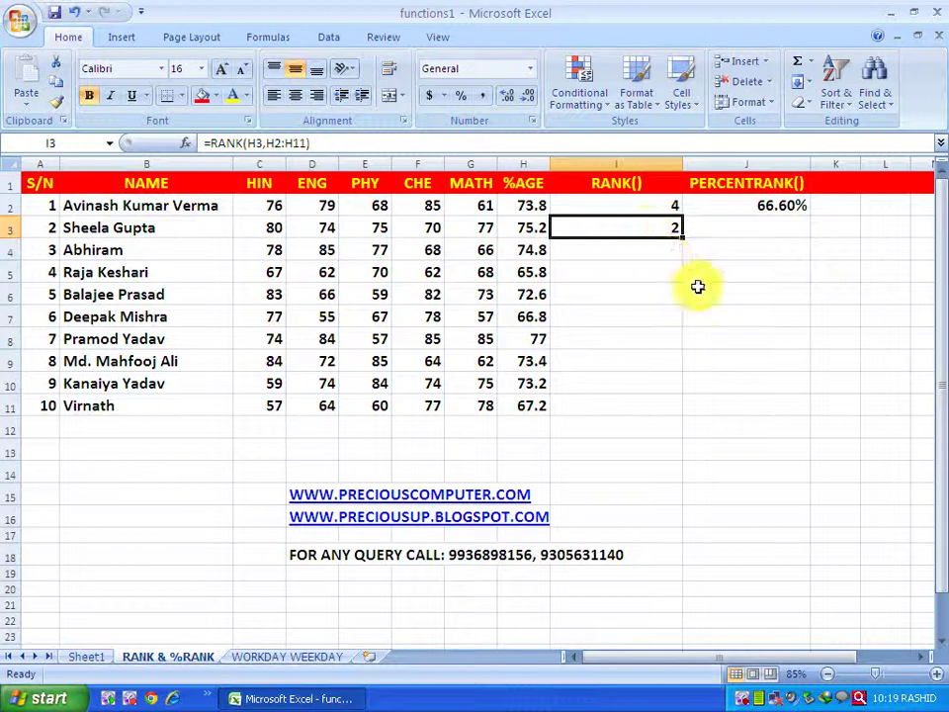
Compare the H2 percentage formula with the rank formulas in I2 and I3
left_click(671, 205)
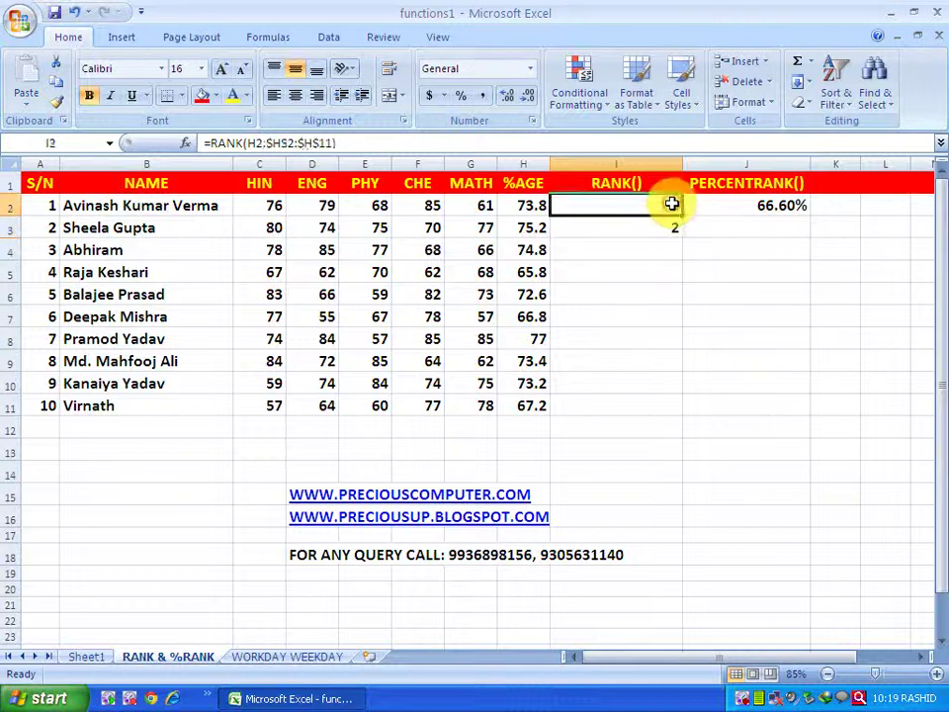
left_click(528, 206)
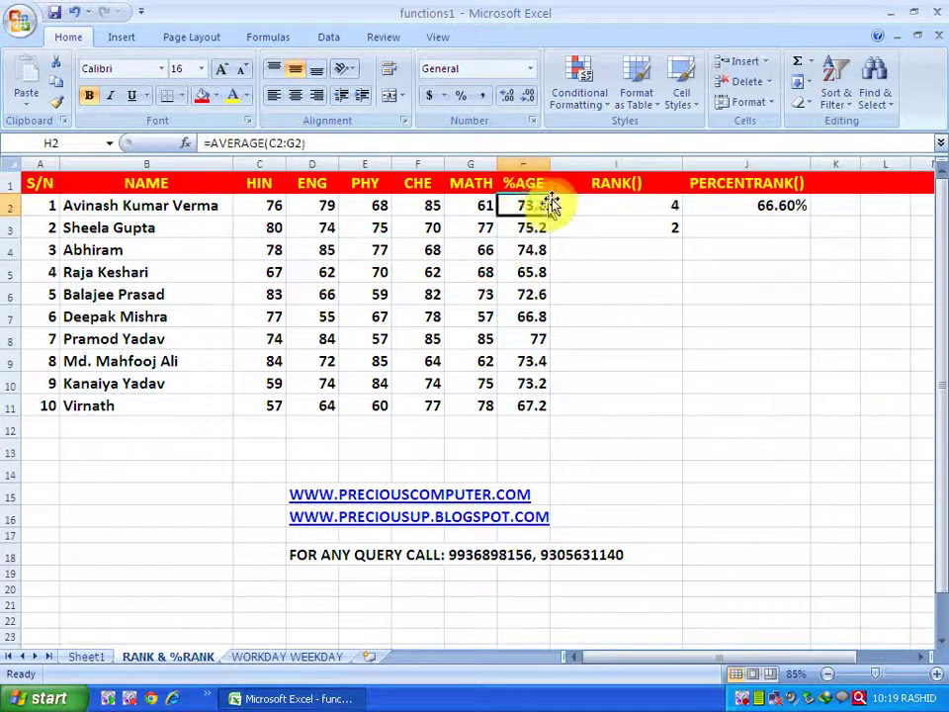
left_click(646, 205)
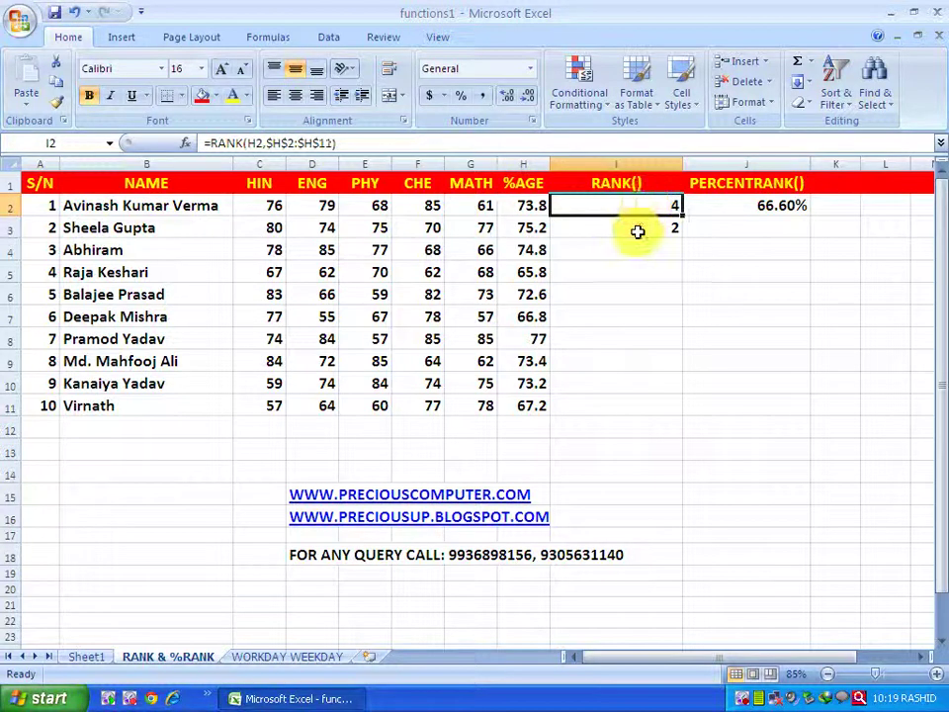
left_click(633, 233)
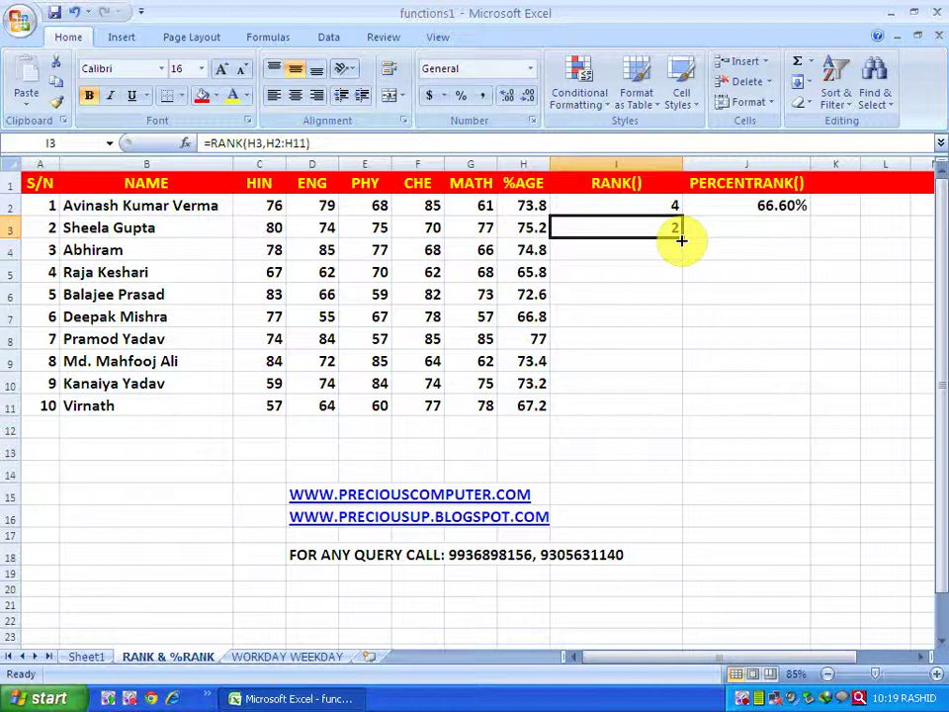
Fill the I3 rank formula down to I11 and check the copied cells, including I9 and I11
mouse_move(684, 243)
left_mouse_down()
mouse_move(659, 293)
mouse_move(649, 413)
left_mouse_up()
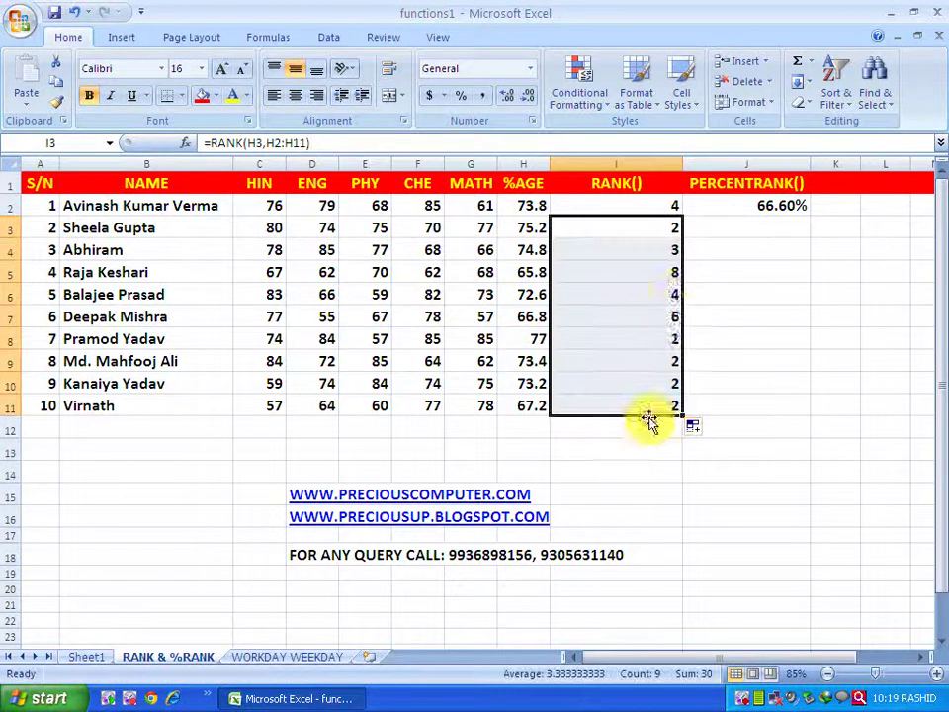
left_click(669, 250)
left_click(669, 269)
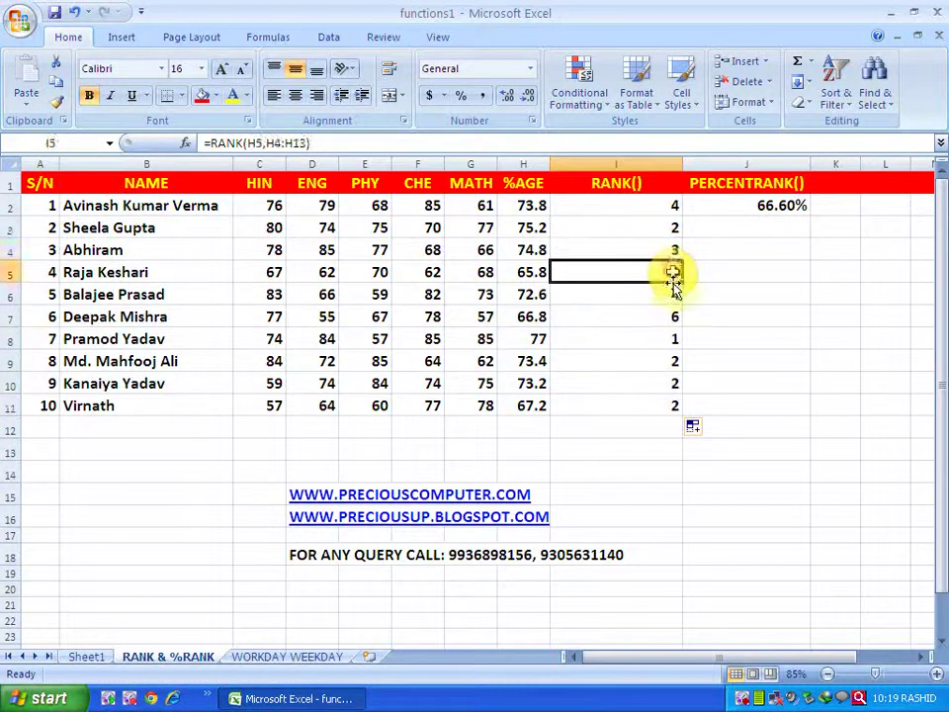
left_click(669, 294)
left_click(671, 337)
left_click(670, 360)
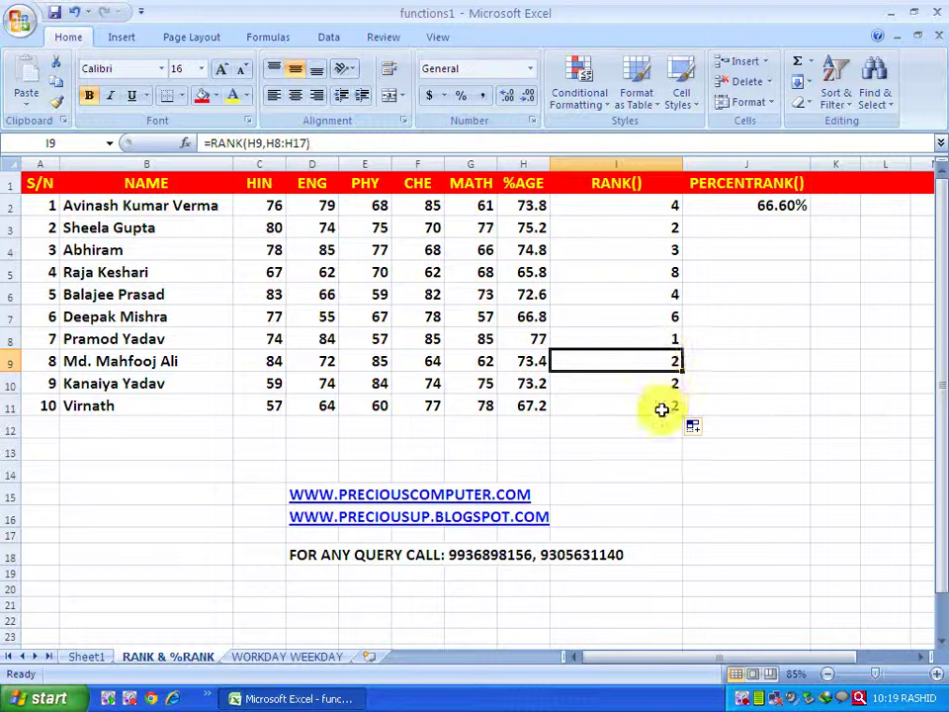
left_click(663, 405)
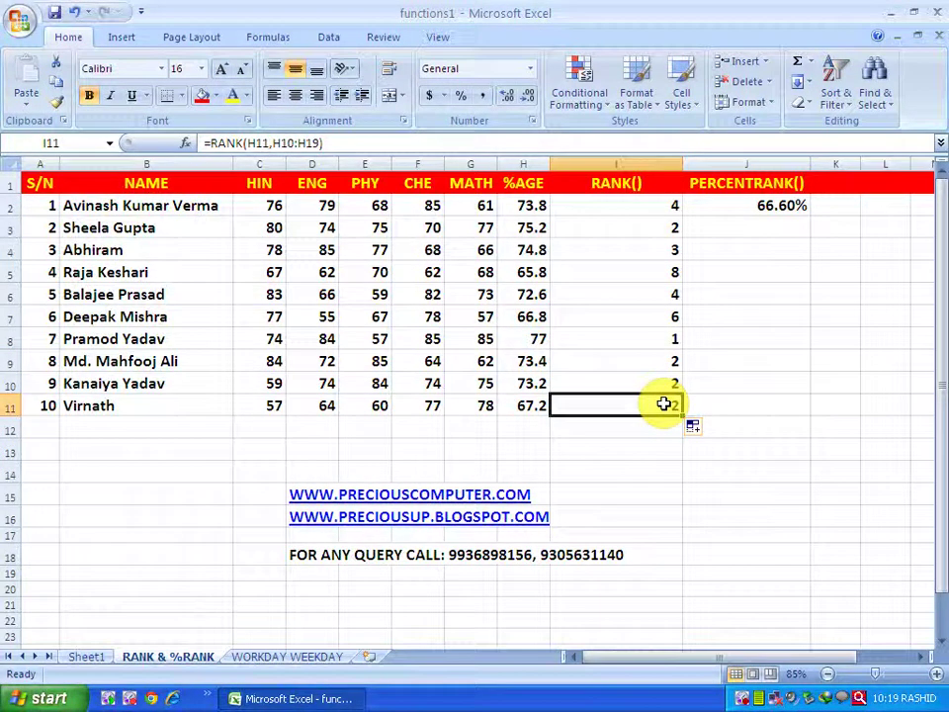
Open the I3 and I4 rank formulas to show how their ranges compare with I2
left_click(656, 218)
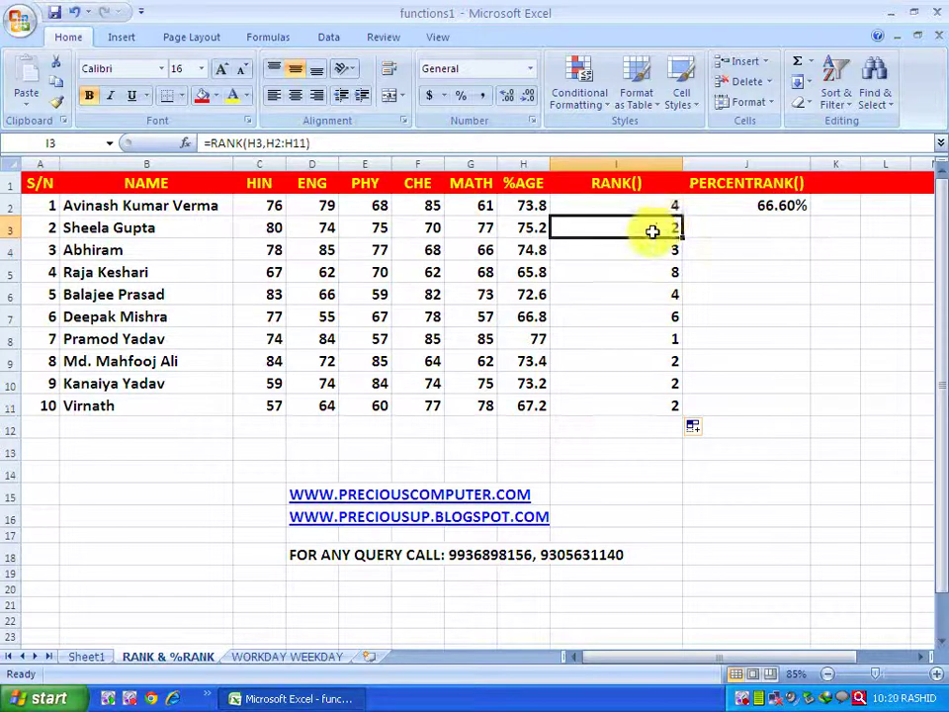
left_click(663, 202)
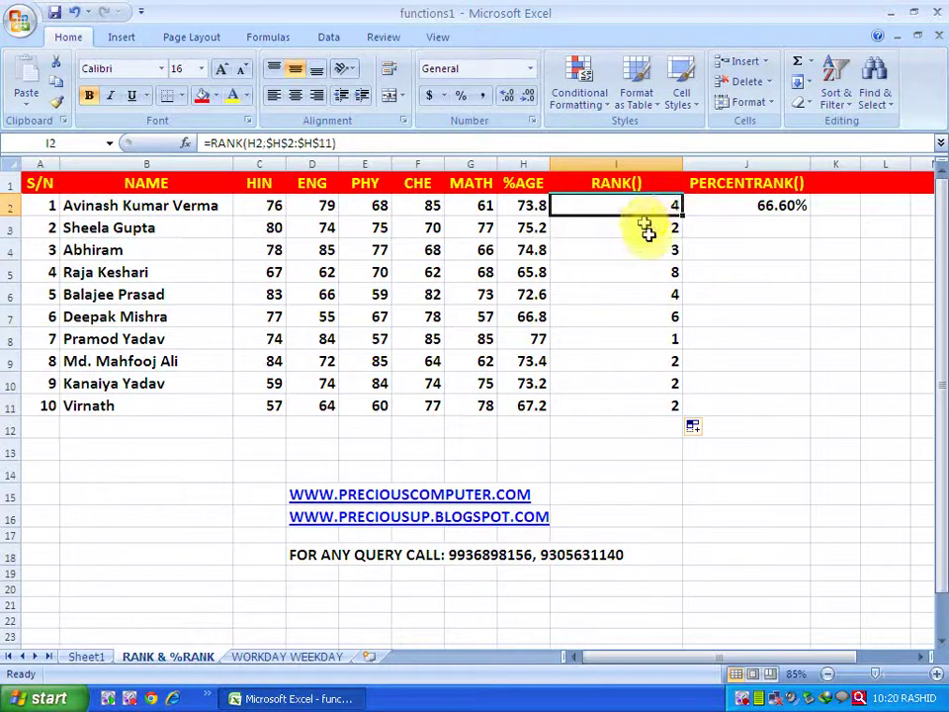
double_click(647, 228)
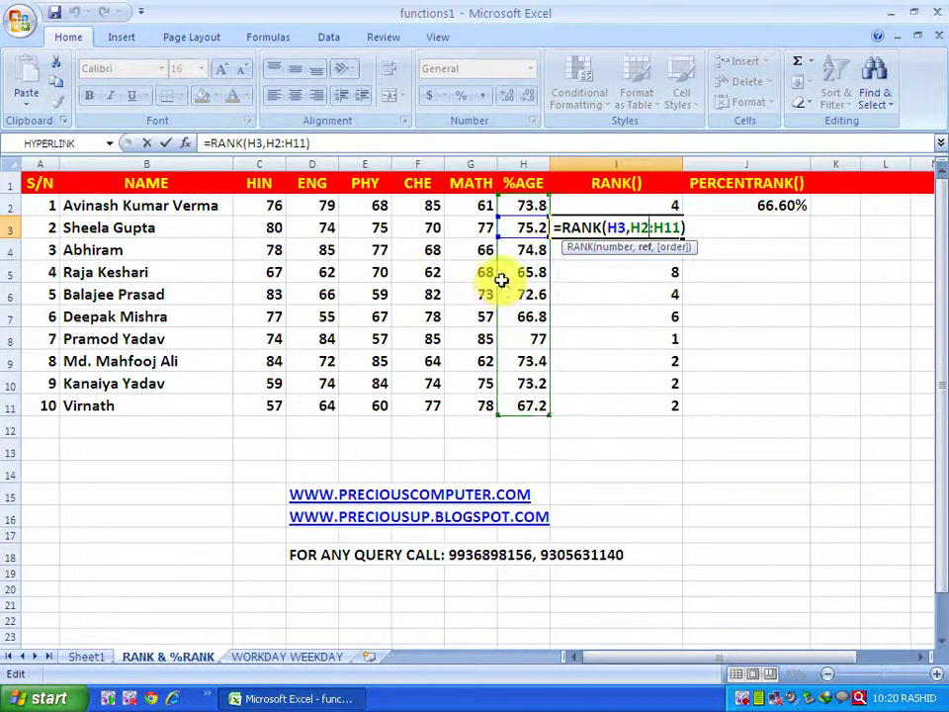
key("Return")
double_click(640, 248)
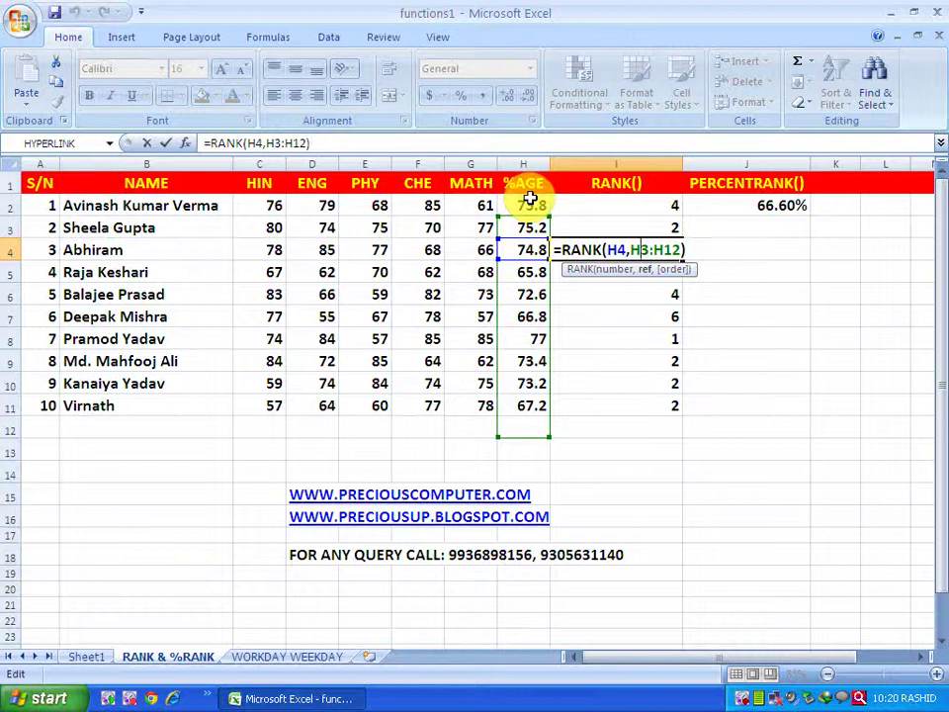
key("Return")
Step through the rank formulas from I5 to I11 to show their shifting ranges
key("F2")
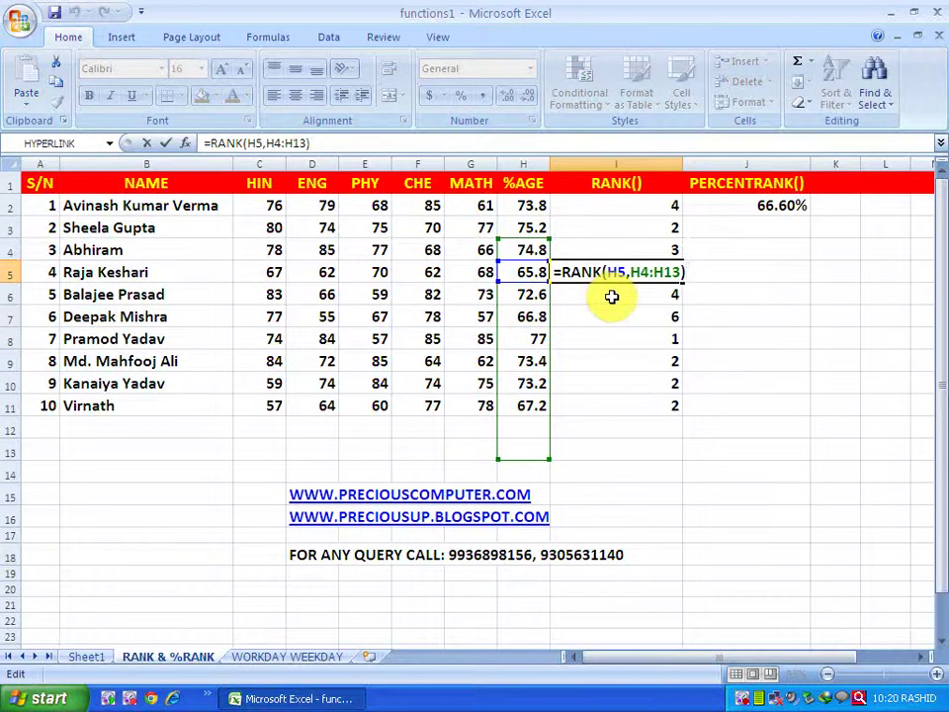
key("Return")
key("F2")
key("Return")
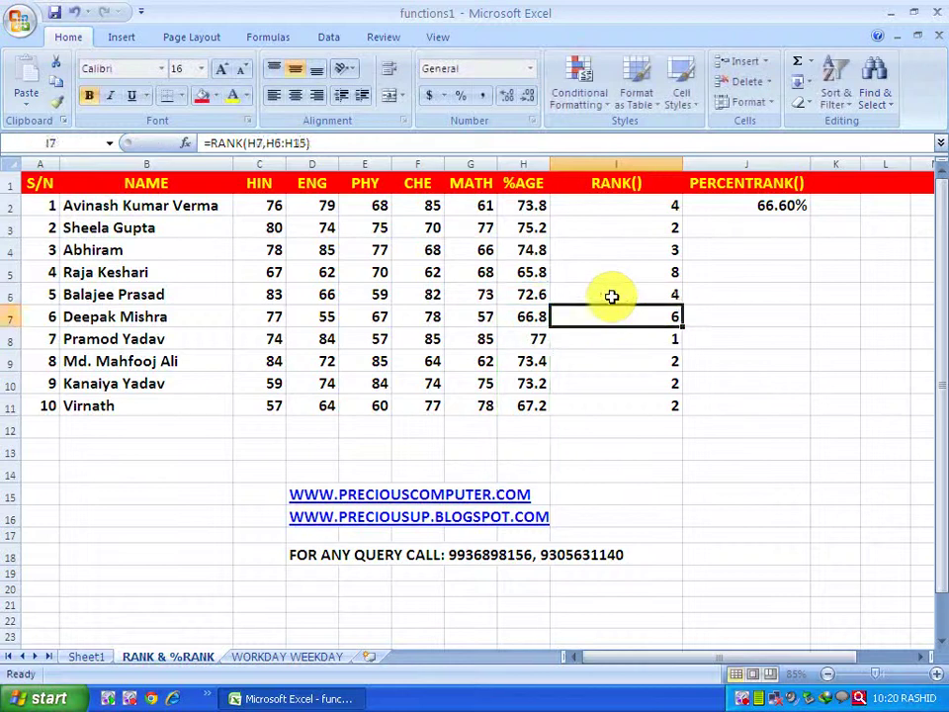
key("F2")
key("Return")
key("F2")
key("Return")
key("F2")
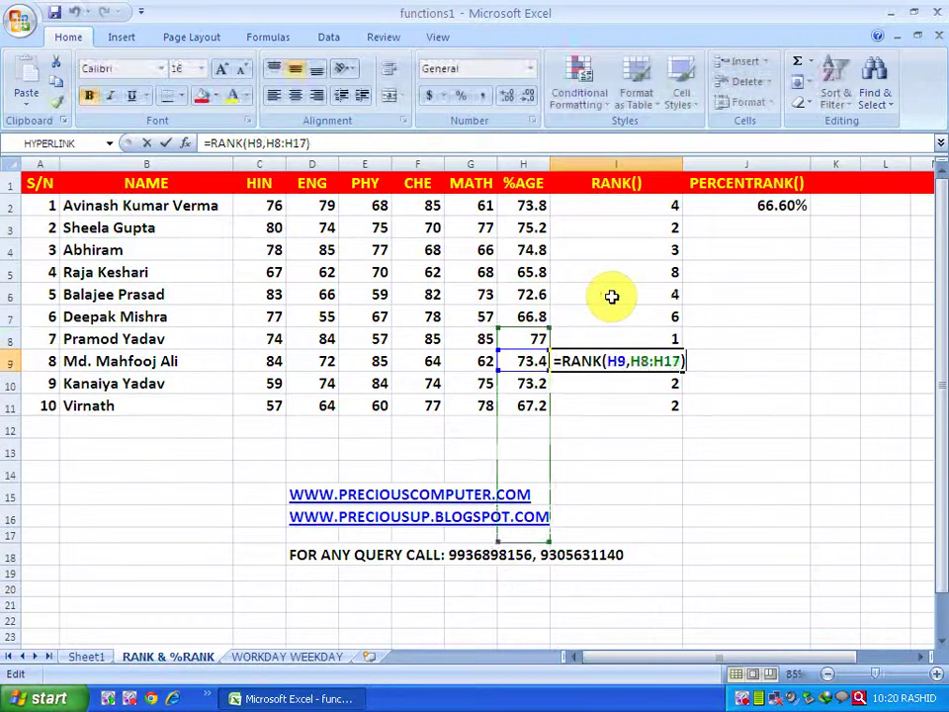
key("Return")
key("F2")
key("Return")
key("Return")
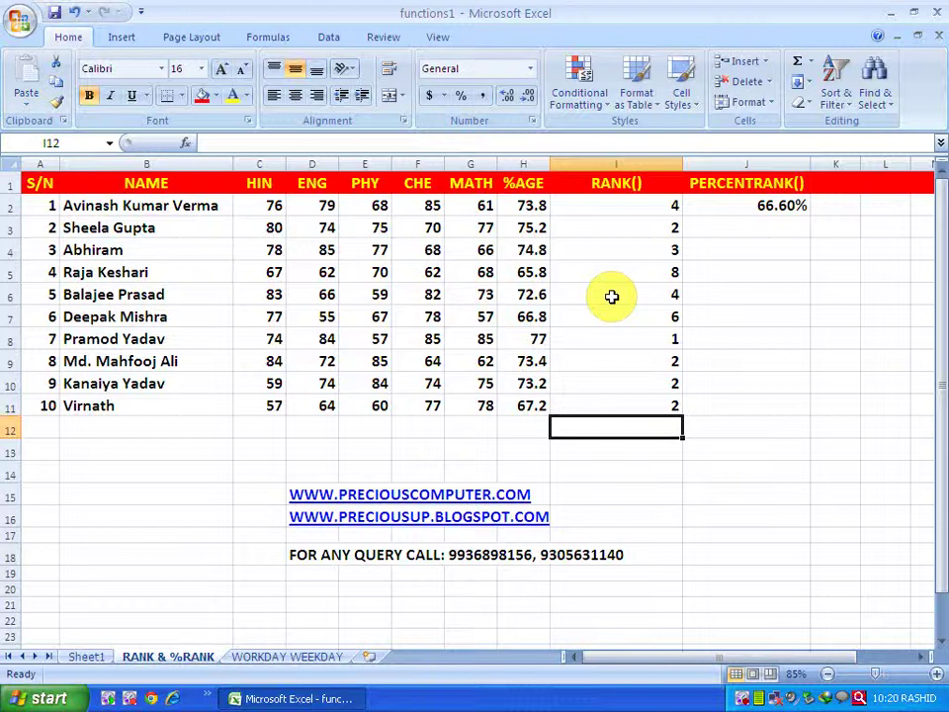
left_click(592, 234)
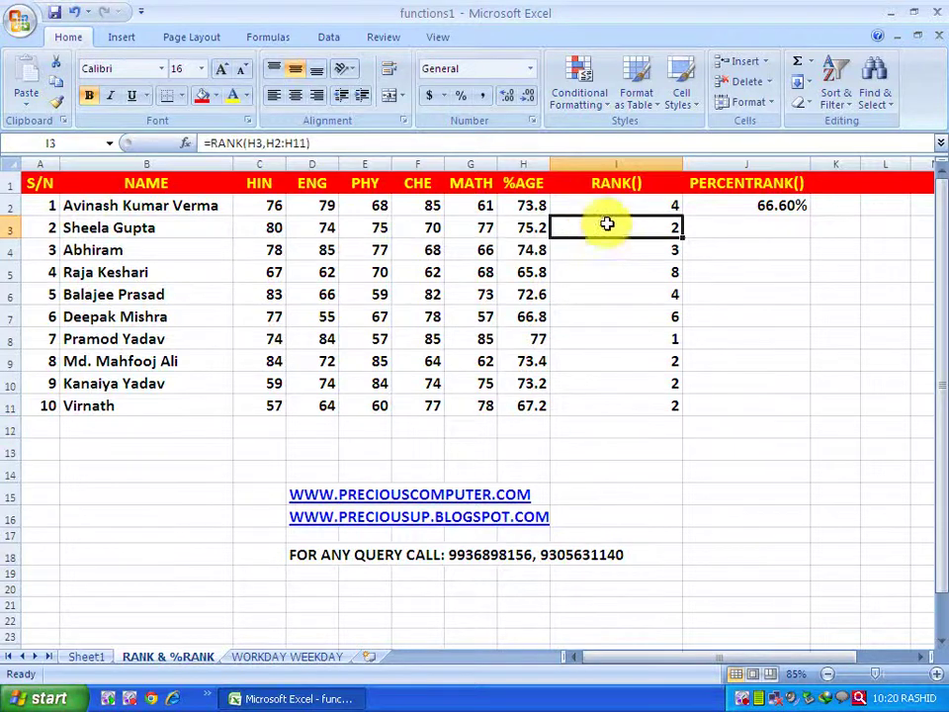
Change I3's range to absolute $H$2:$H$11 and fill the corrected formula down to I11
key("F2")
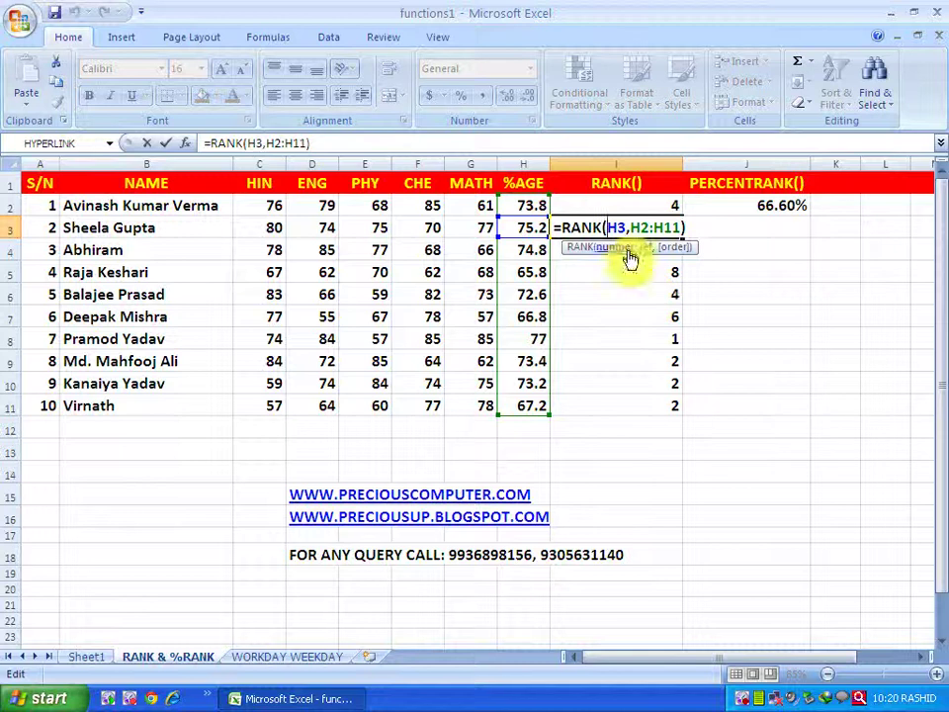
key("Return")
left_click(625, 233)
double_click(624, 229)
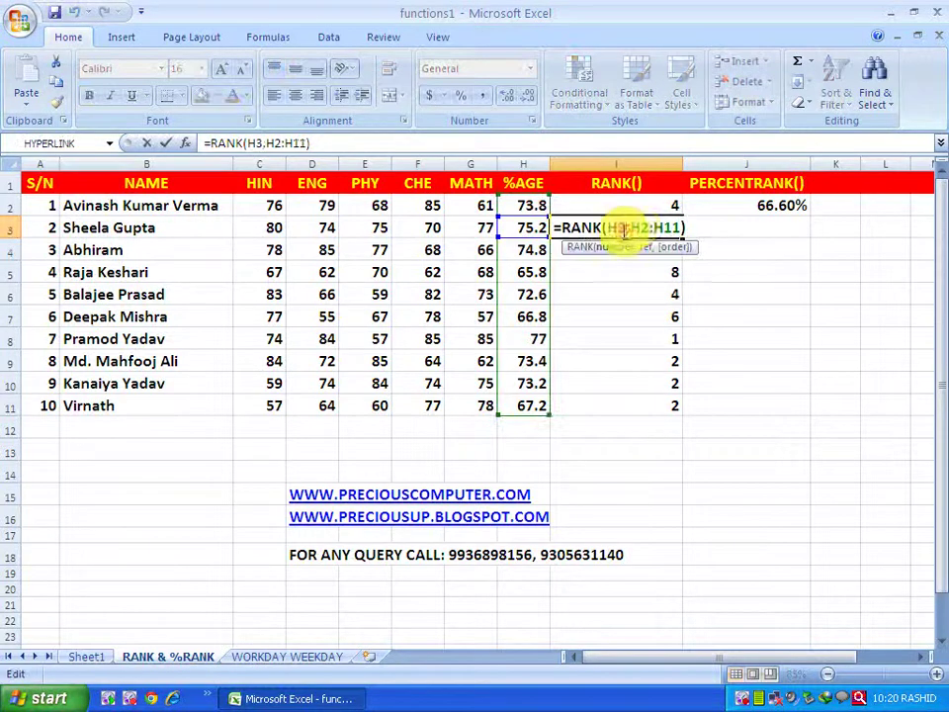
left_click_drag(633, 227, 680, 228)
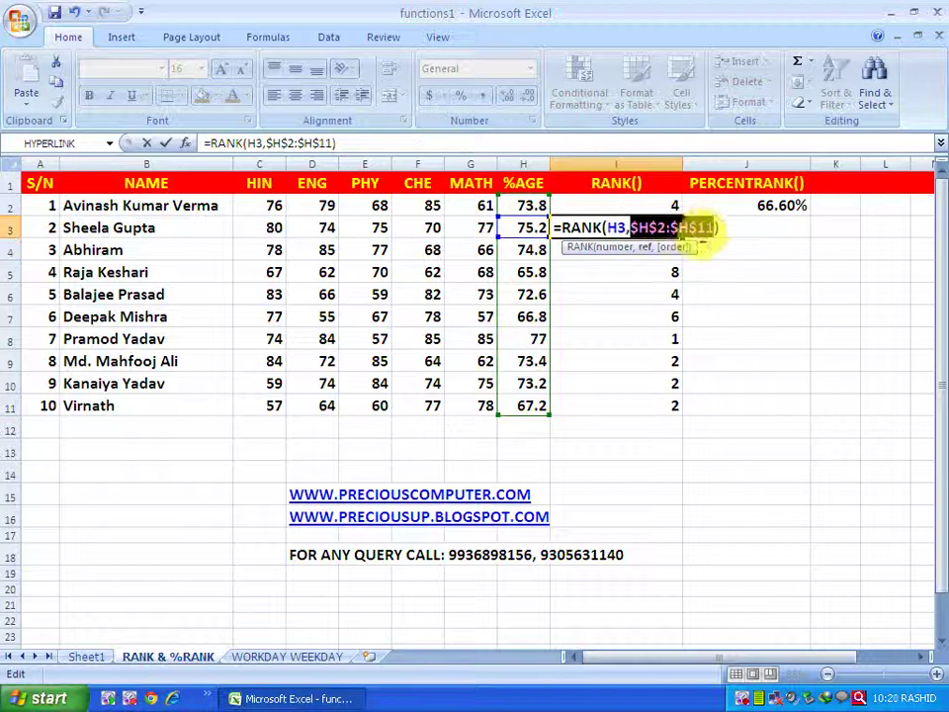
left_click(714, 226)
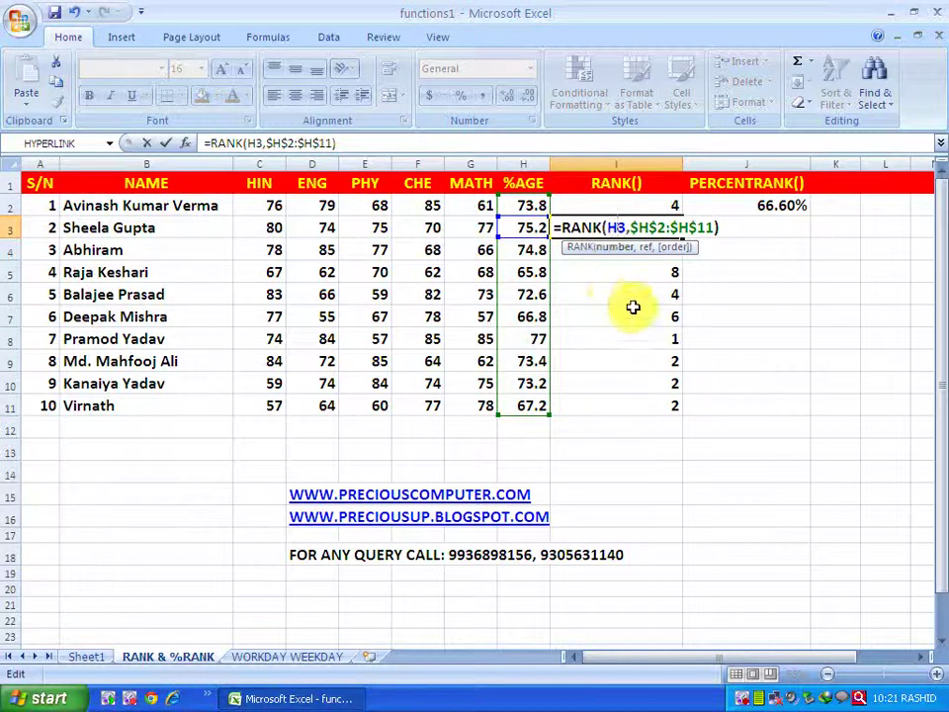
key("Return")
left_click(667, 228)
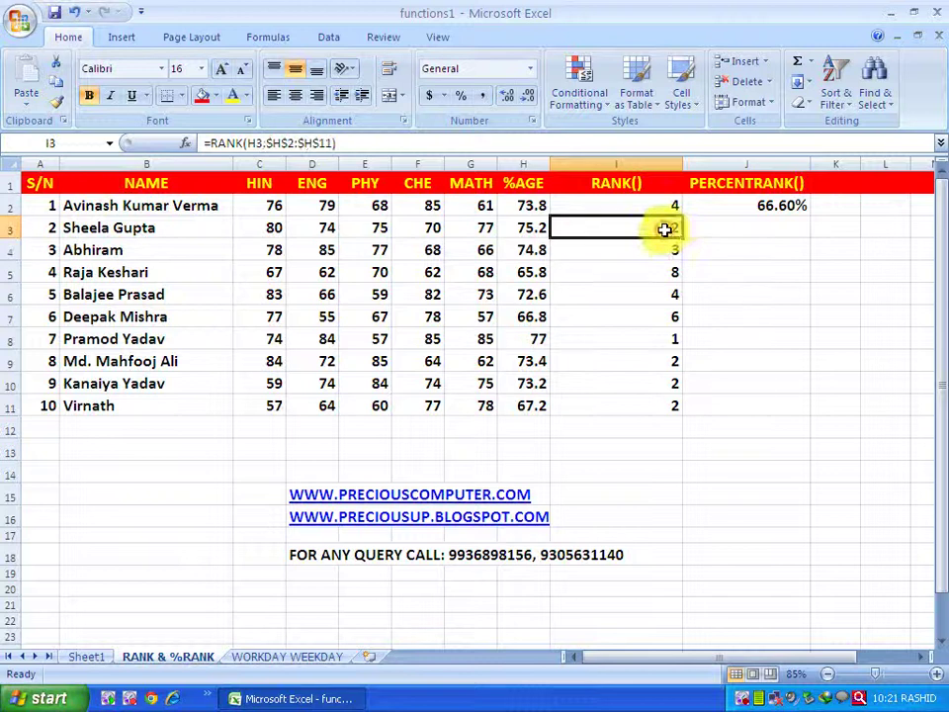
left_click_drag(685, 237, 668, 406)
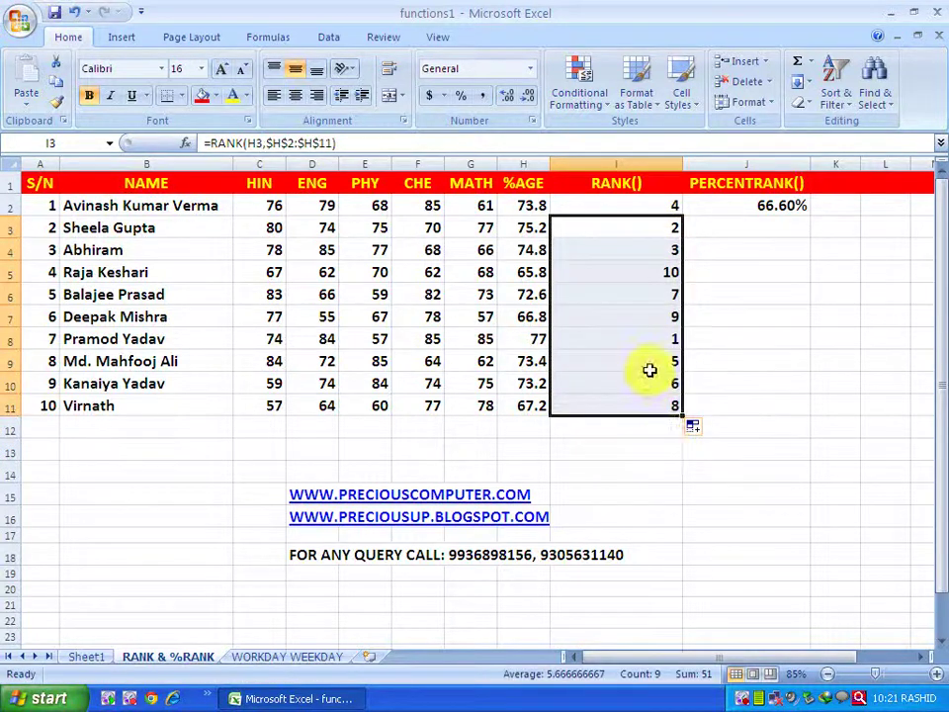
Open the formulas in I4 through I7 to confirm the absolute $H$2:$H$11 range
left_click(672, 232)
double_click(664, 249)
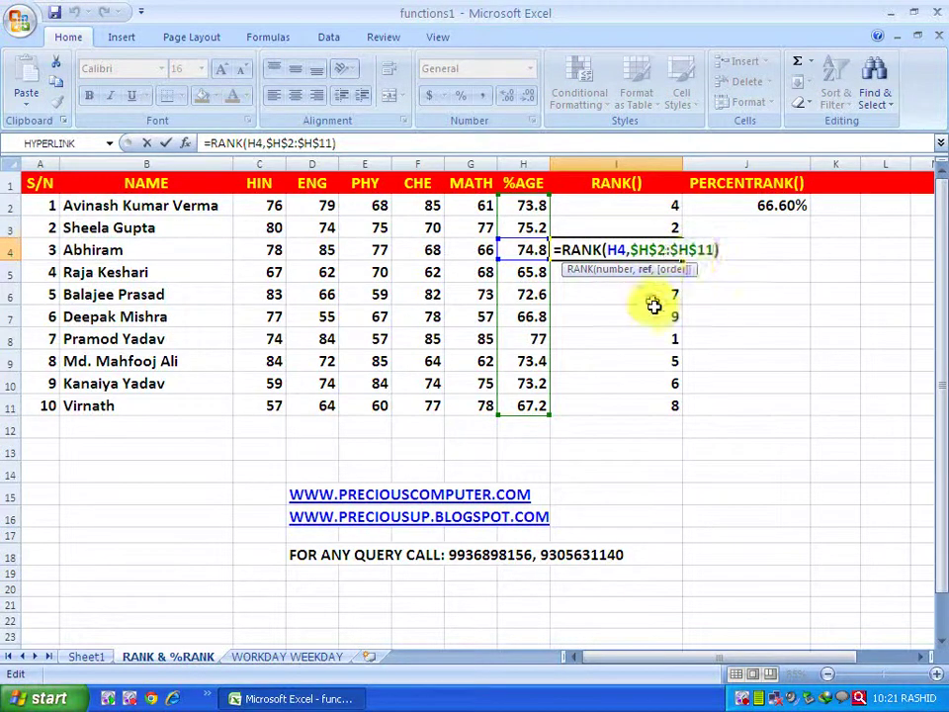
key("Return")
double_click(659, 272)
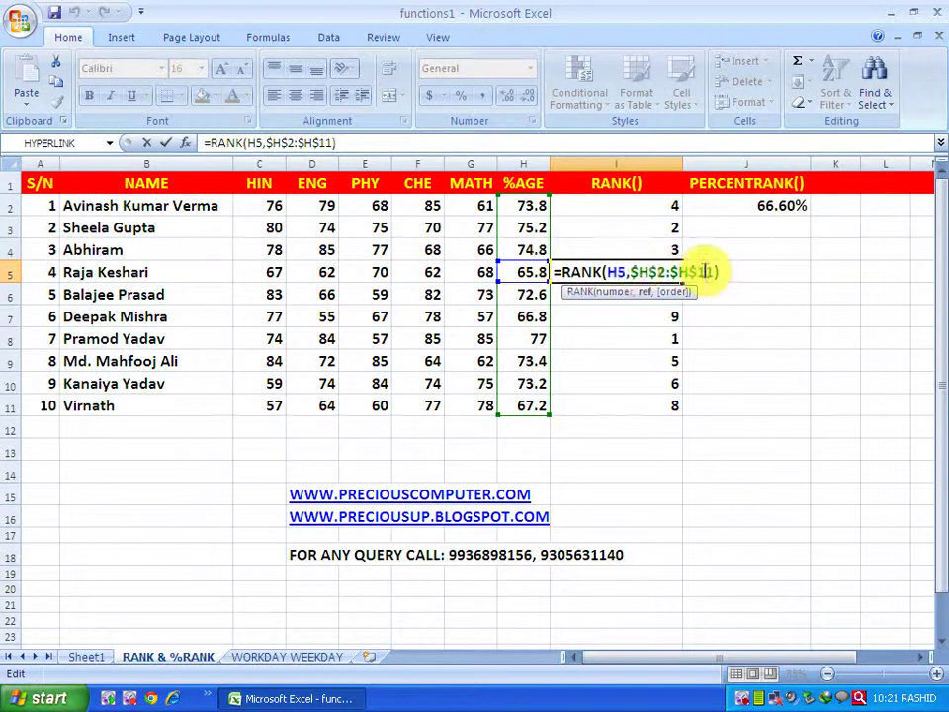
key("Return")
double_click(632, 293)
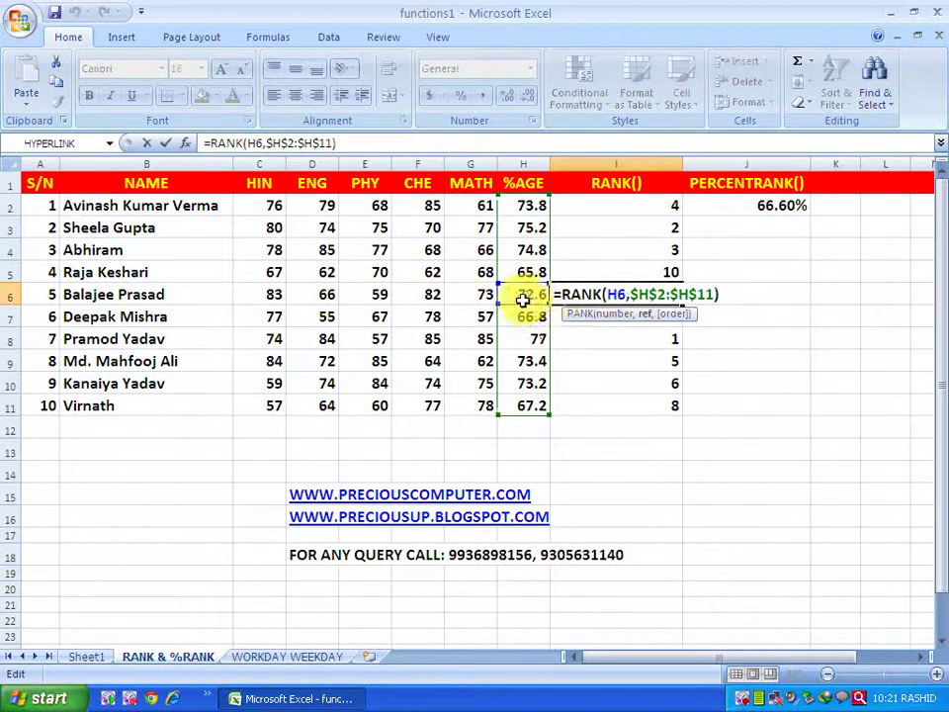
key("Return")
double_click(610, 317)
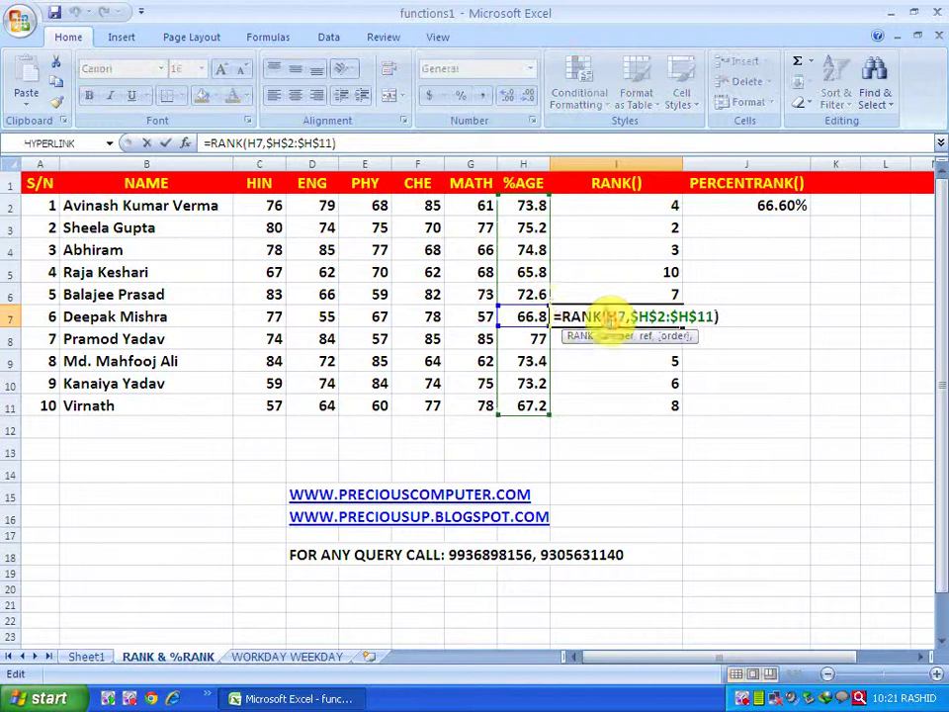
key("Return")
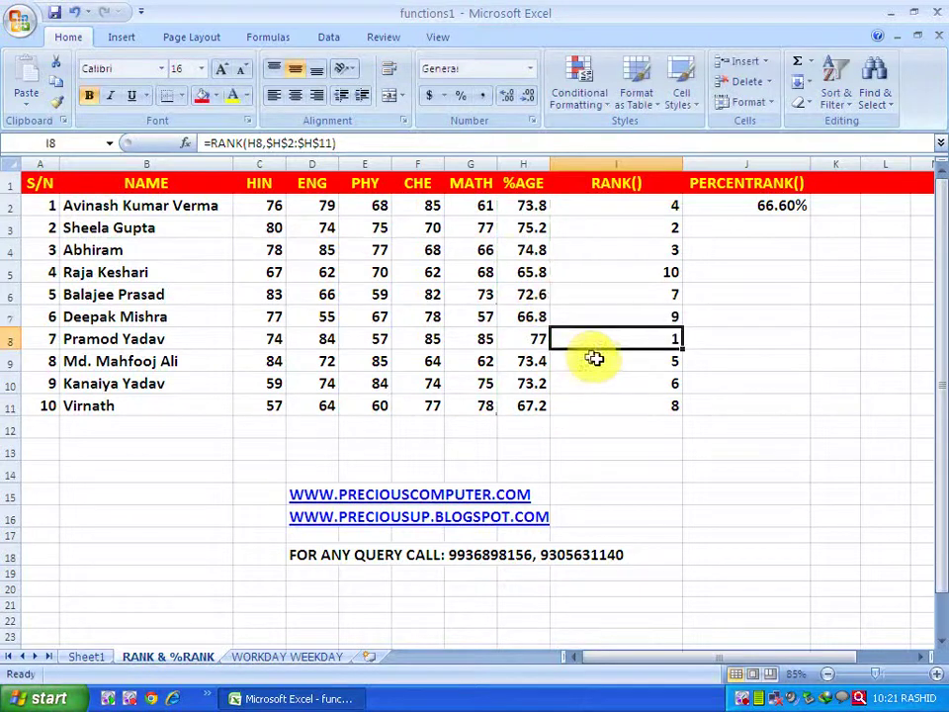
Check the formulas in I8 through I11 for the same absolute range
double_click(676, 341)
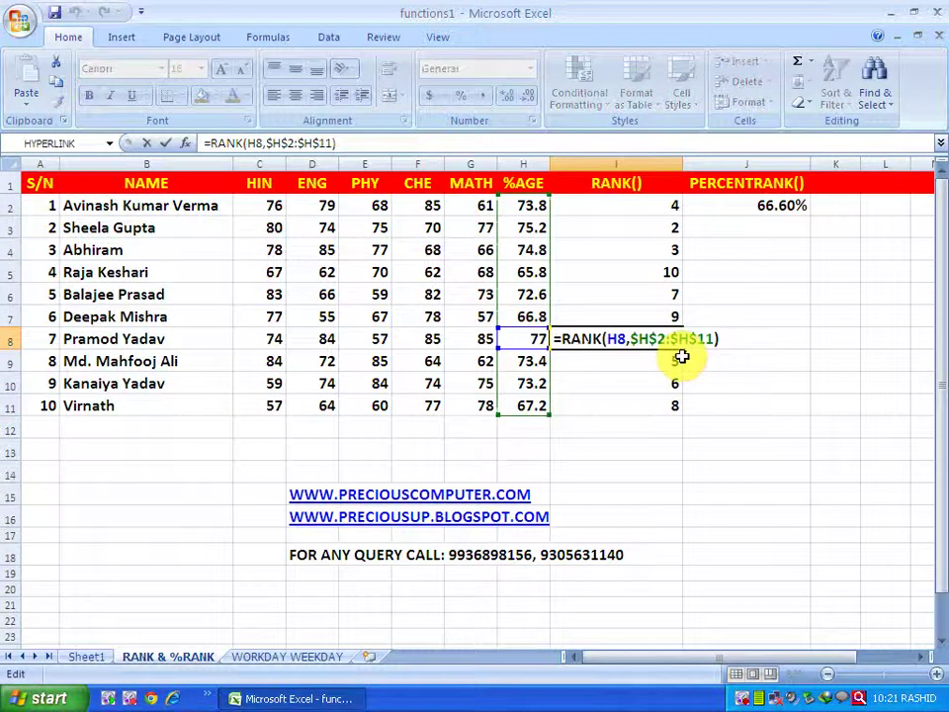
key("Return")
double_click(678, 360)
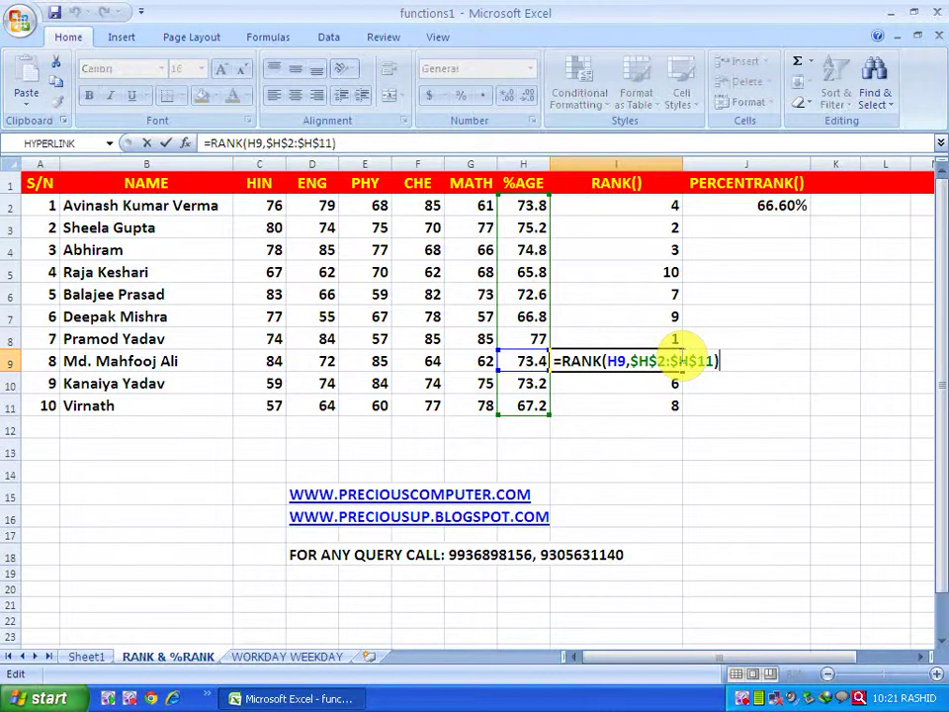
key("Return")
key("F2")
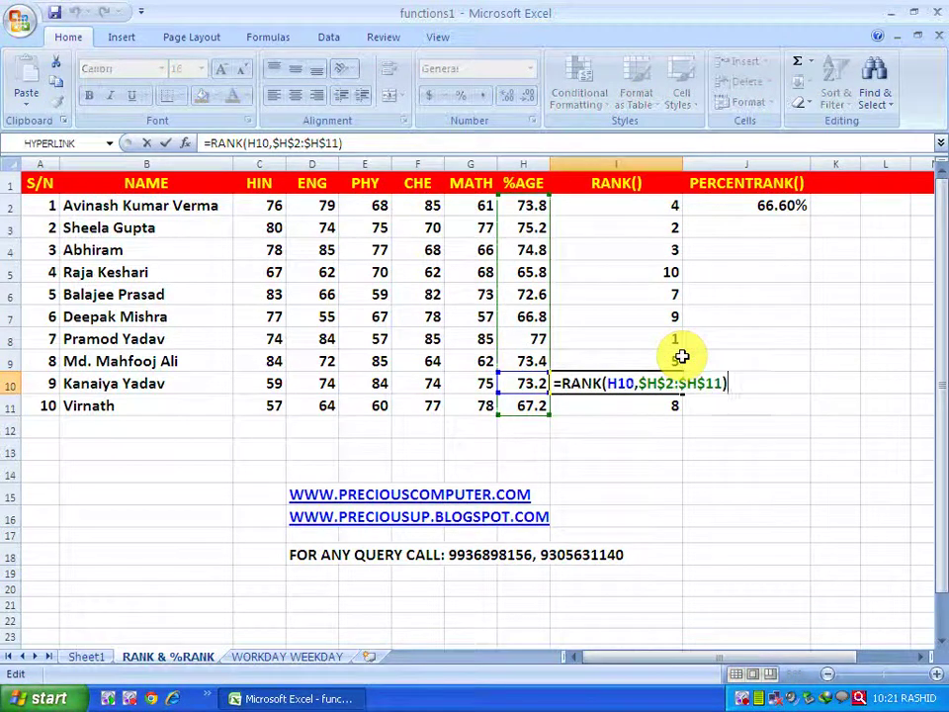
key("Return")
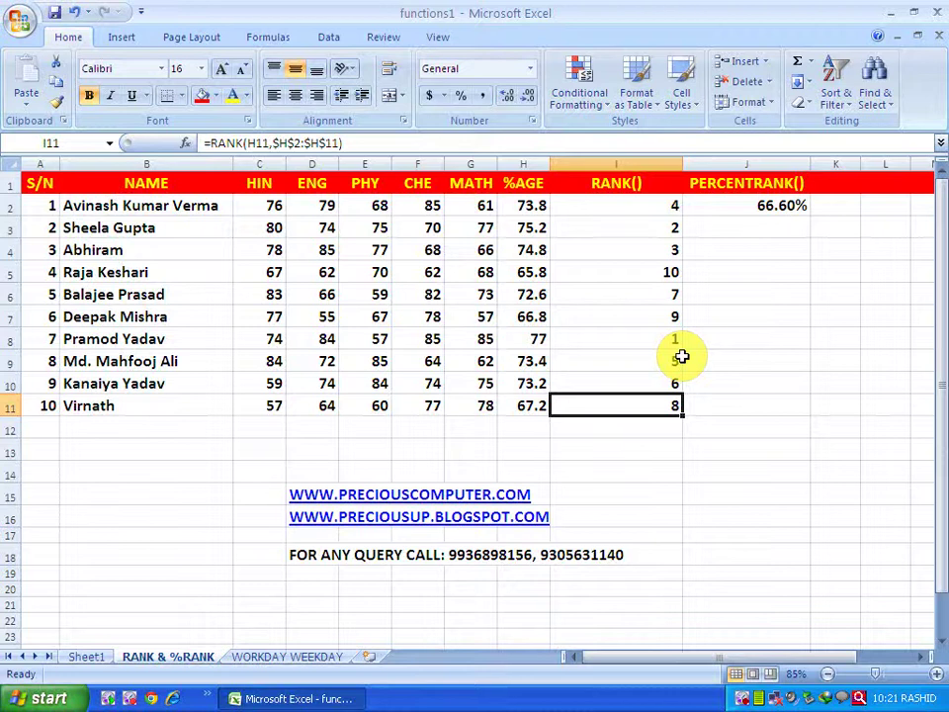
key("F2")
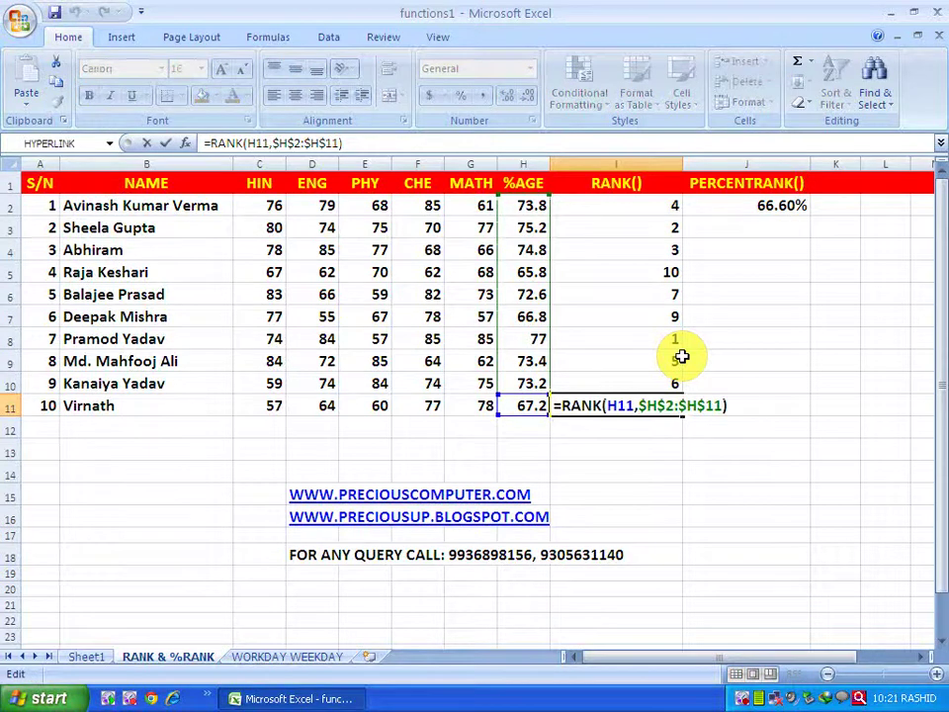
key("Return")
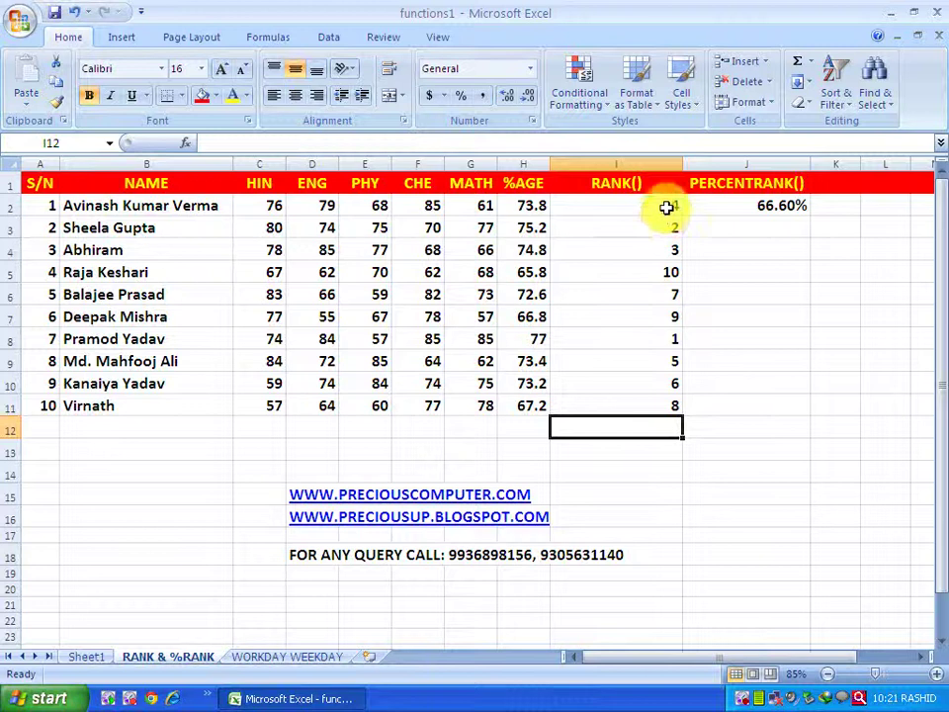
Highlight the rank column and pair row 8's top rank with its H8 percentage
left_click_drag(667, 210, 657, 381)
left_click(641, 419)
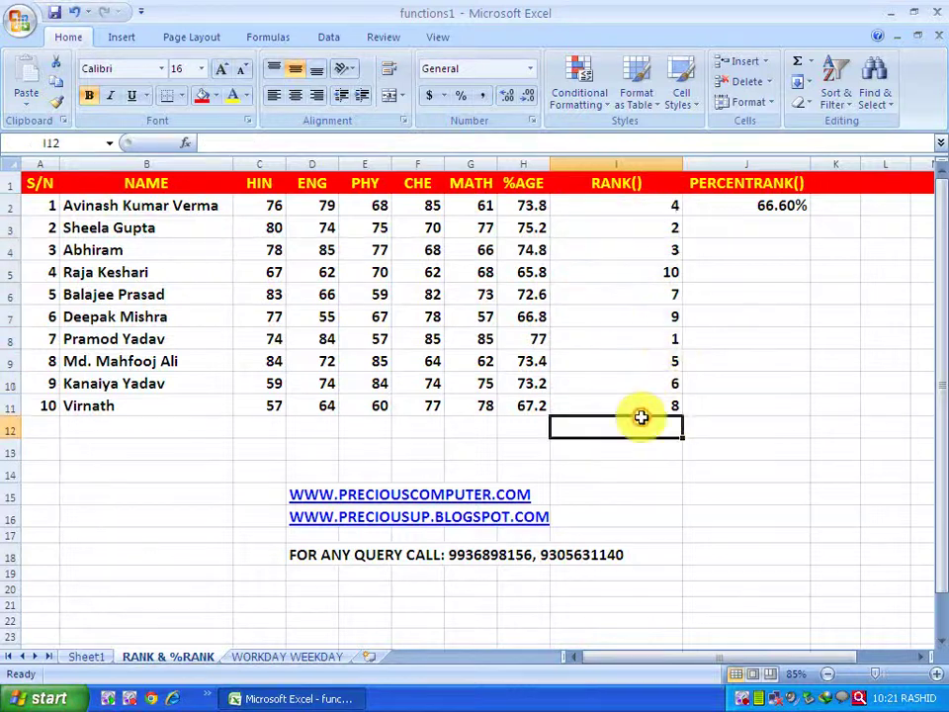
left_click(667, 341)
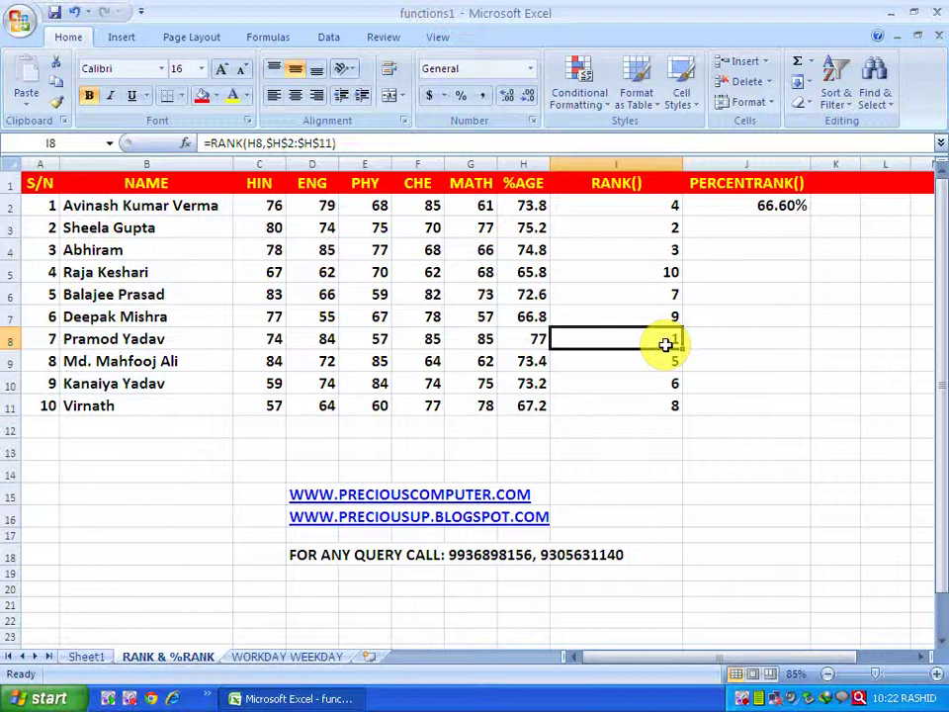
mouse_move(665, 343)
left_mouse_down()
mouse_move(520, 343)
mouse_move(543, 339)
left_mouse_up()
left_click(543, 339)
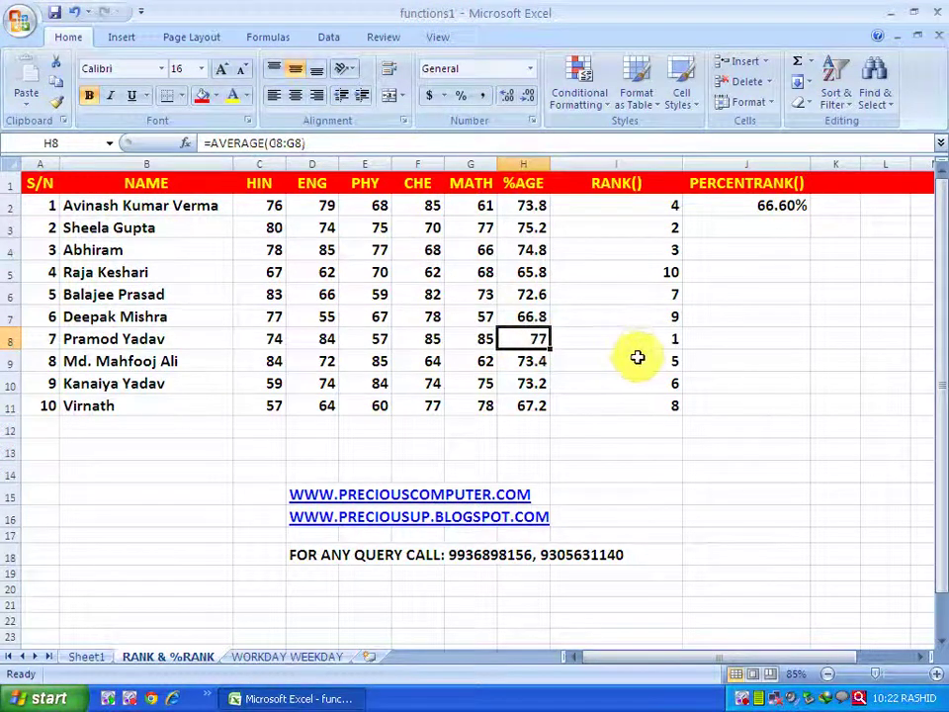
Compare the ranks in rows 3 and 4 with their H3 and H4 percentages
left_click_drag(636, 228, 645, 226)
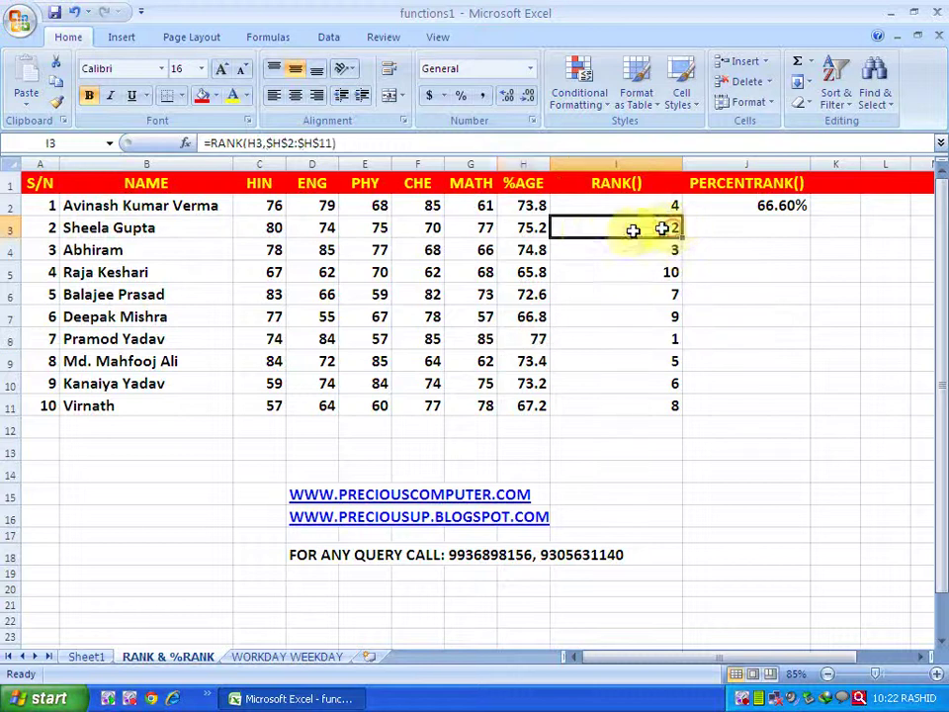
left_click(525, 227)
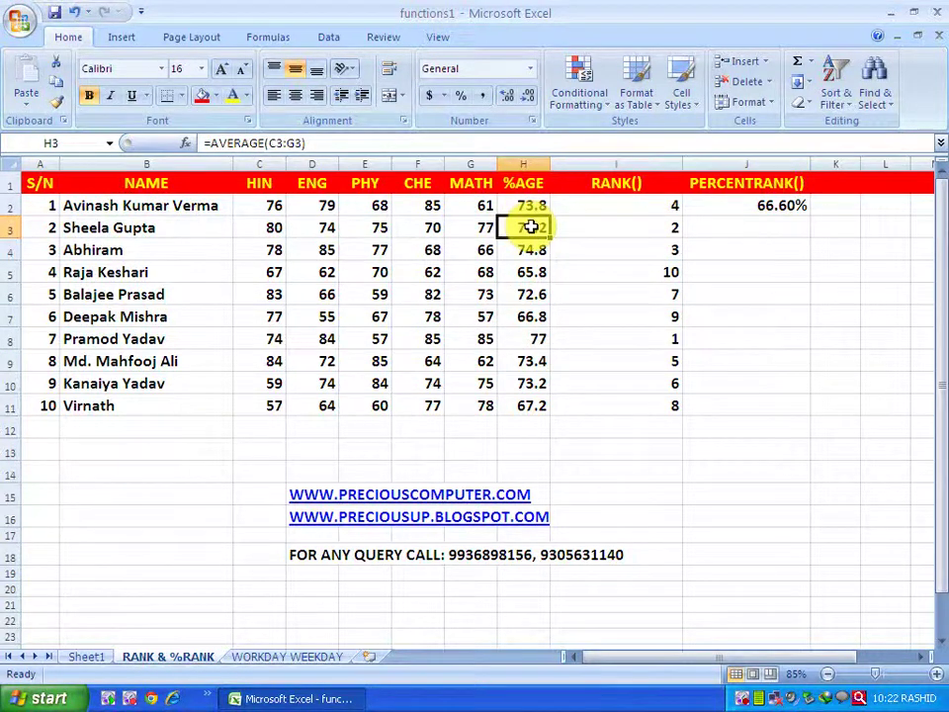
left_click(669, 248)
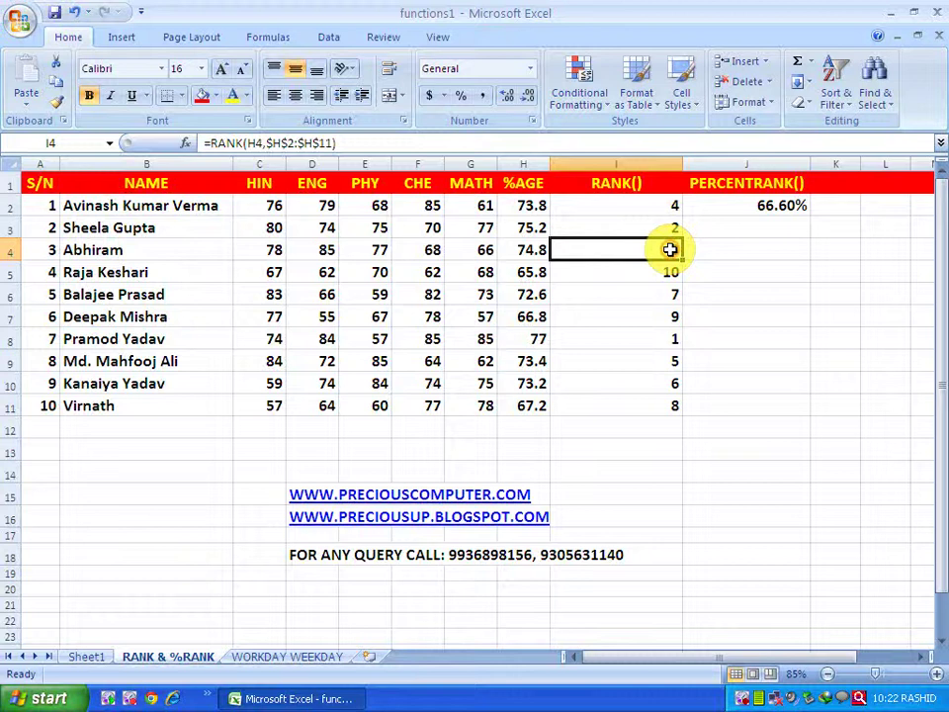
left_click(521, 252)
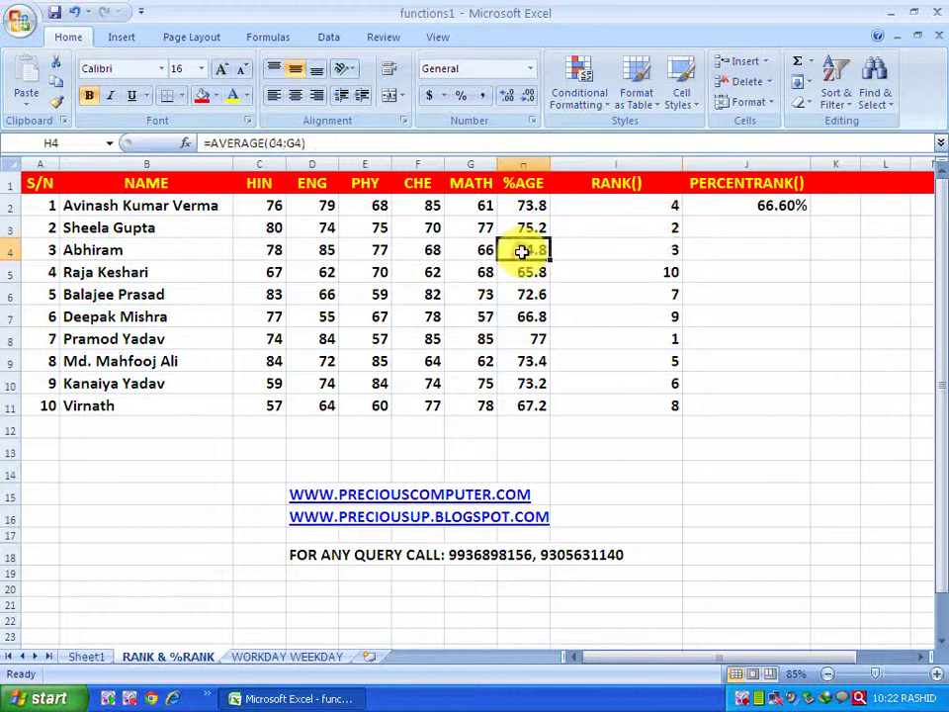
left_click(665, 248)
left_click(669, 206)
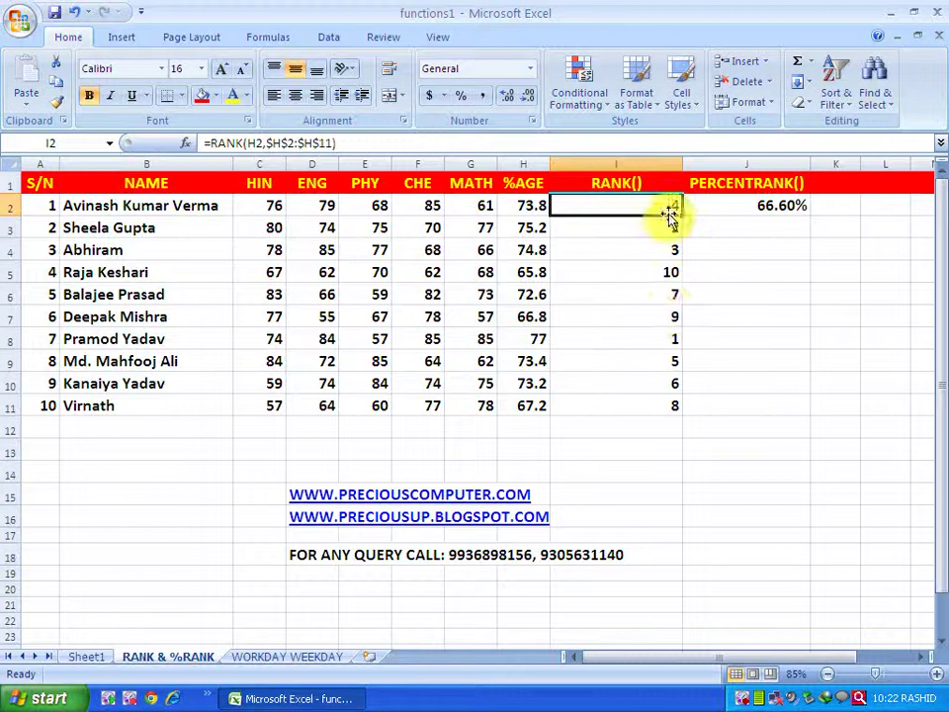
Select the rank values in I2:I11
left_click_drag(670, 208, 656, 403)
left_click(643, 387)
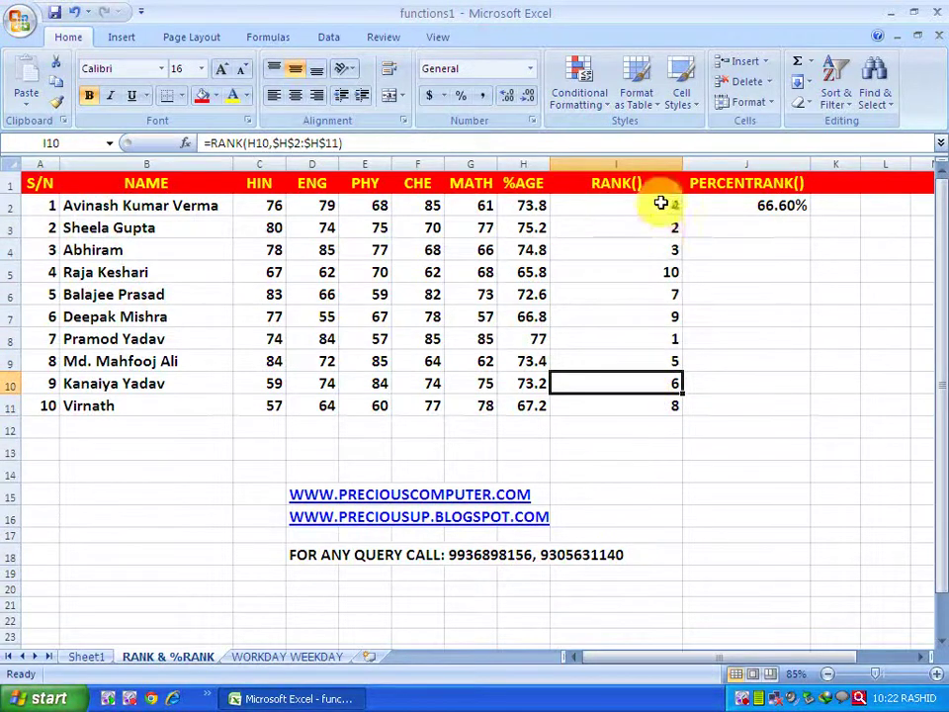
left_click_drag(661, 203, 647, 400)
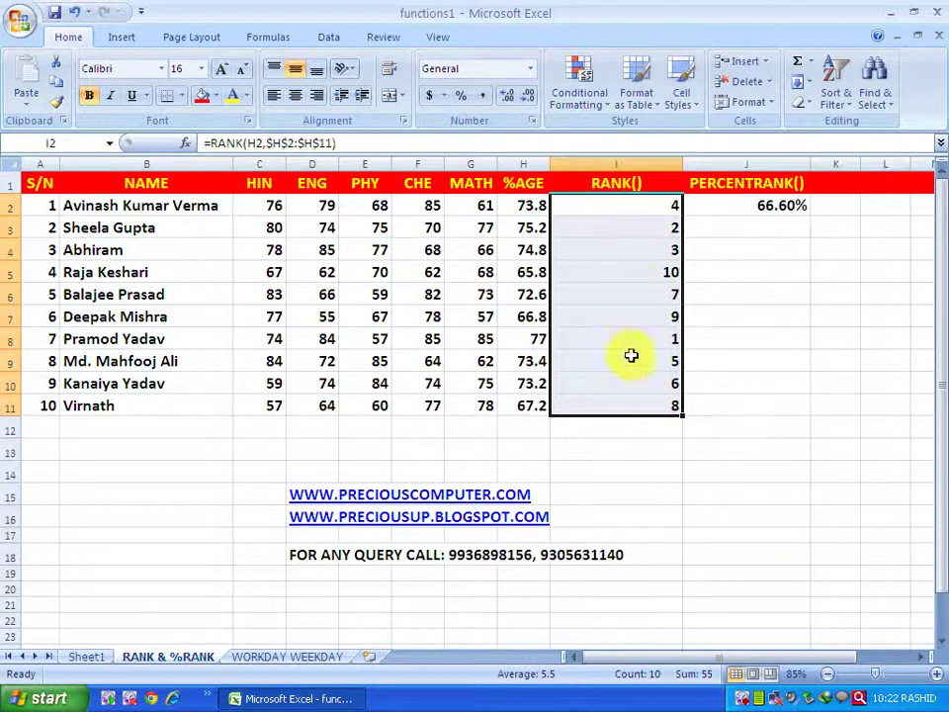
Sort the rank column Smallest to Largest, expanding the selection to whole student rows
left_click(845, 94)
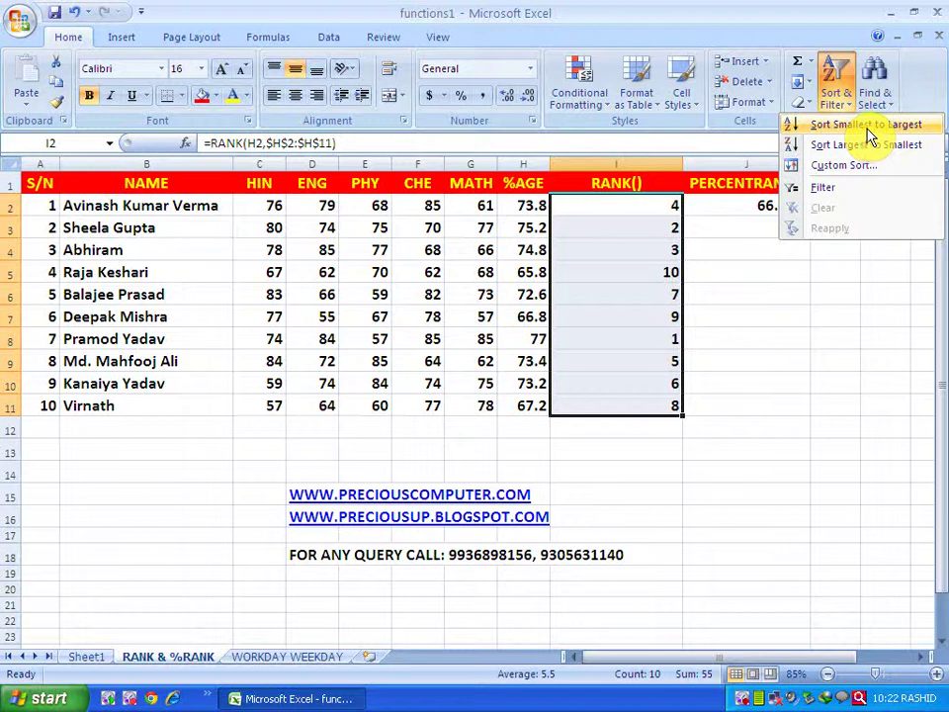
left_click(866, 127)
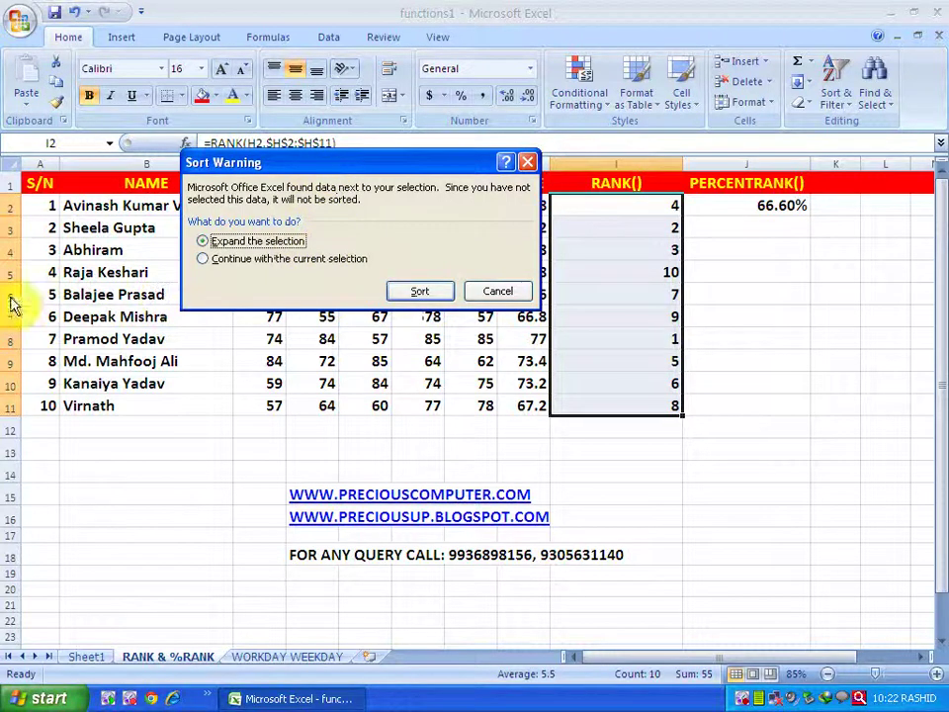
left_click(419, 292)
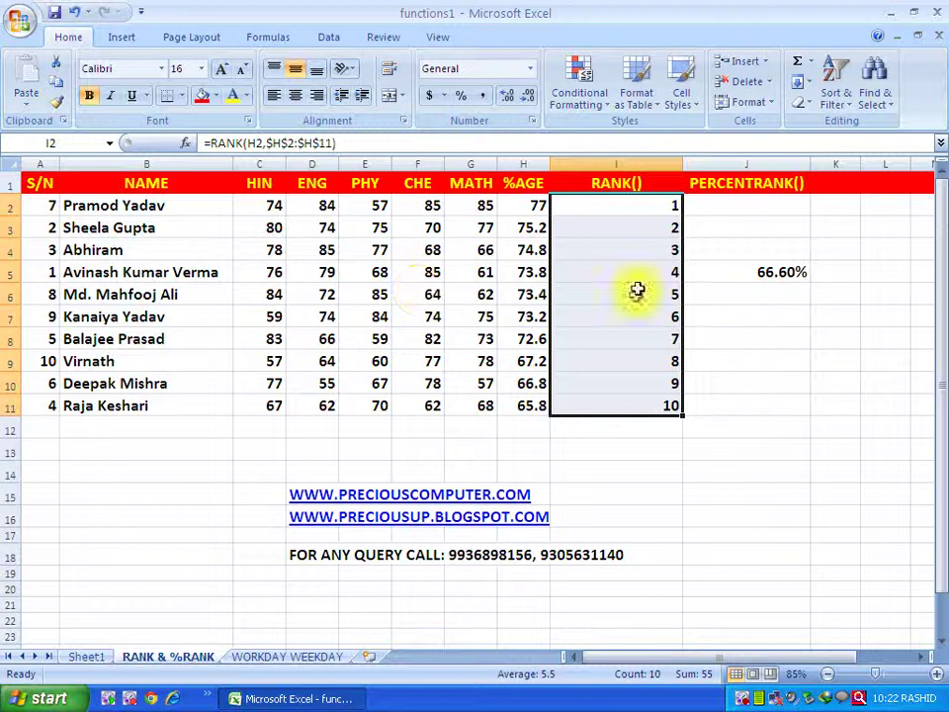
Review the sorted rank formulas in column I and %AGE values in column H
left_click(672, 204)
left_click(671, 226)
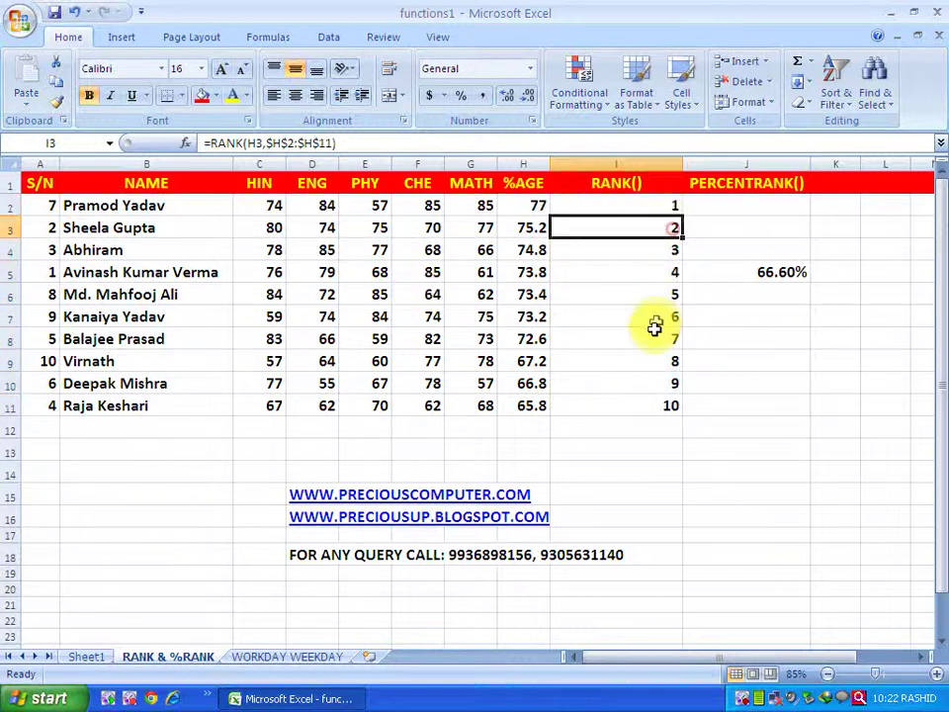
left_click(658, 406)
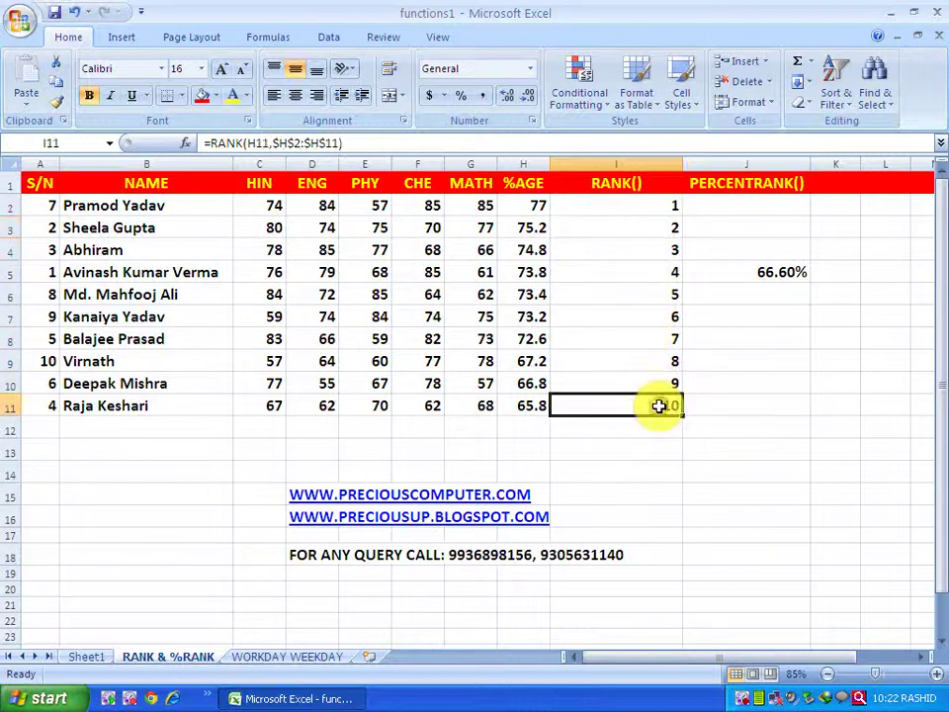
left_click(539, 204)
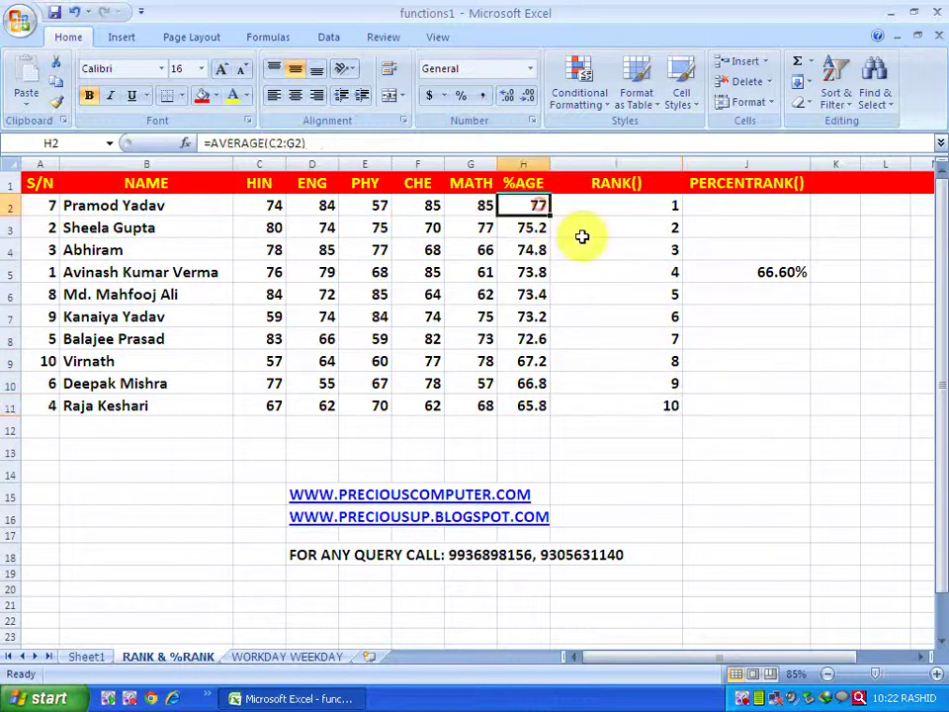
left_click(521, 228)
left_click(527, 249)
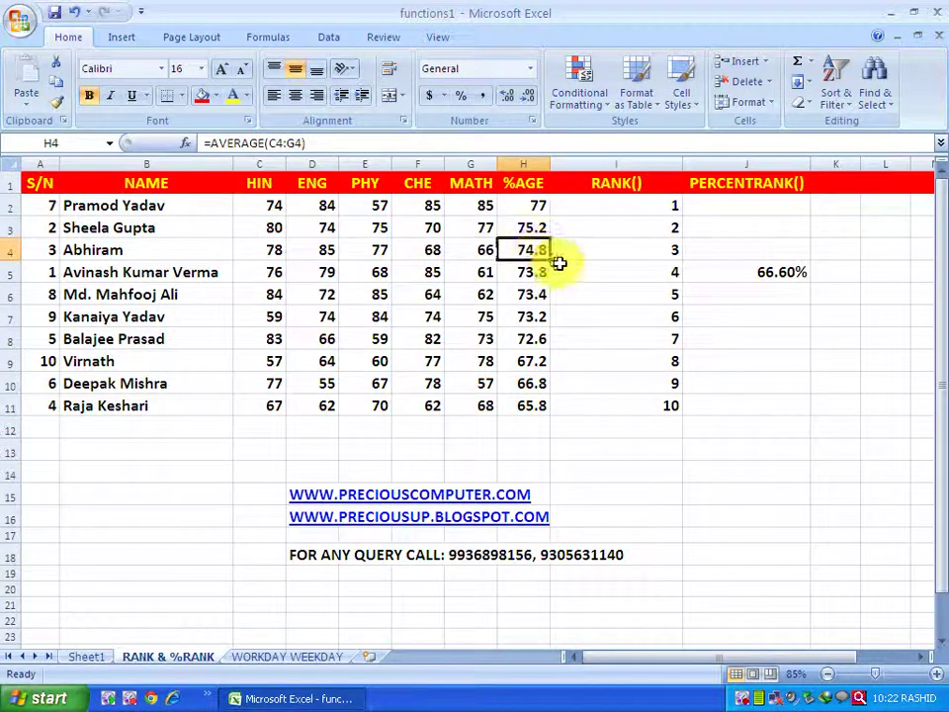
left_click(530, 273)
left_click_drag(530, 205, 536, 405)
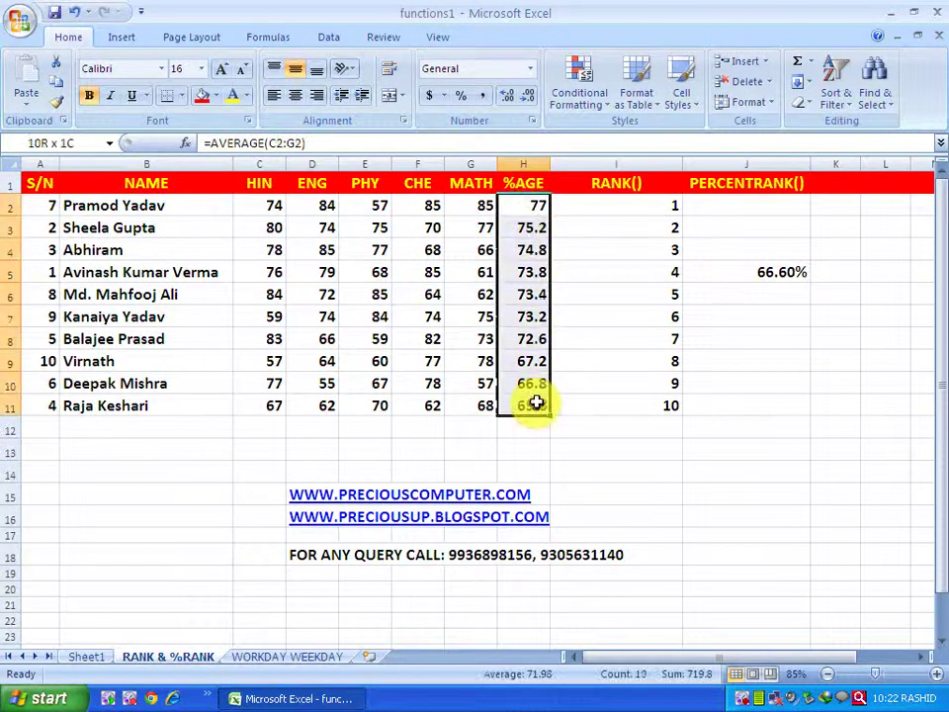
left_click(669, 206)
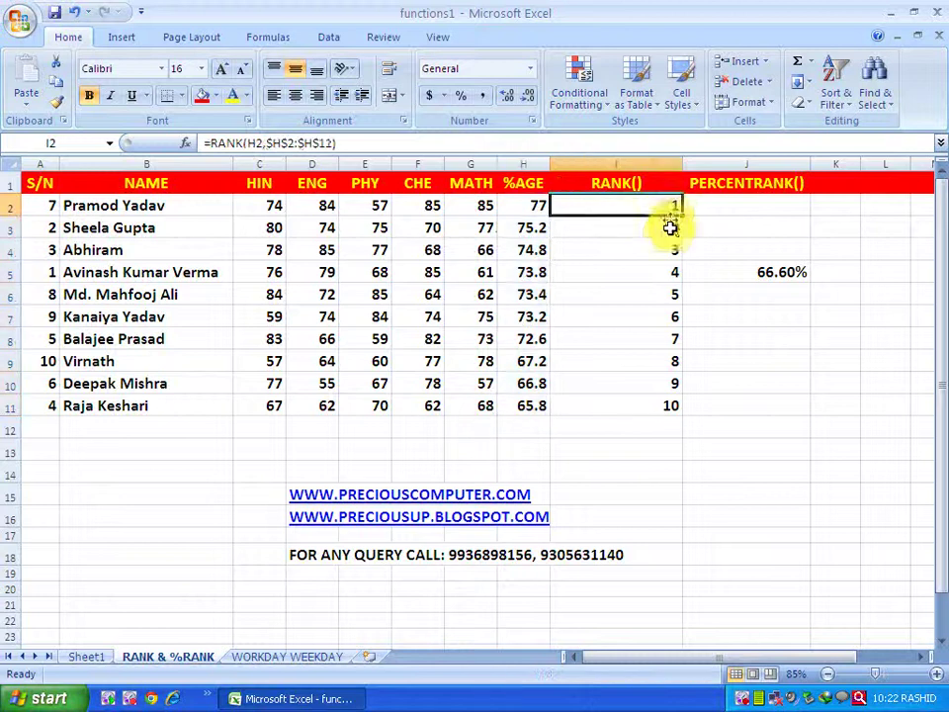
left_click(660, 406)
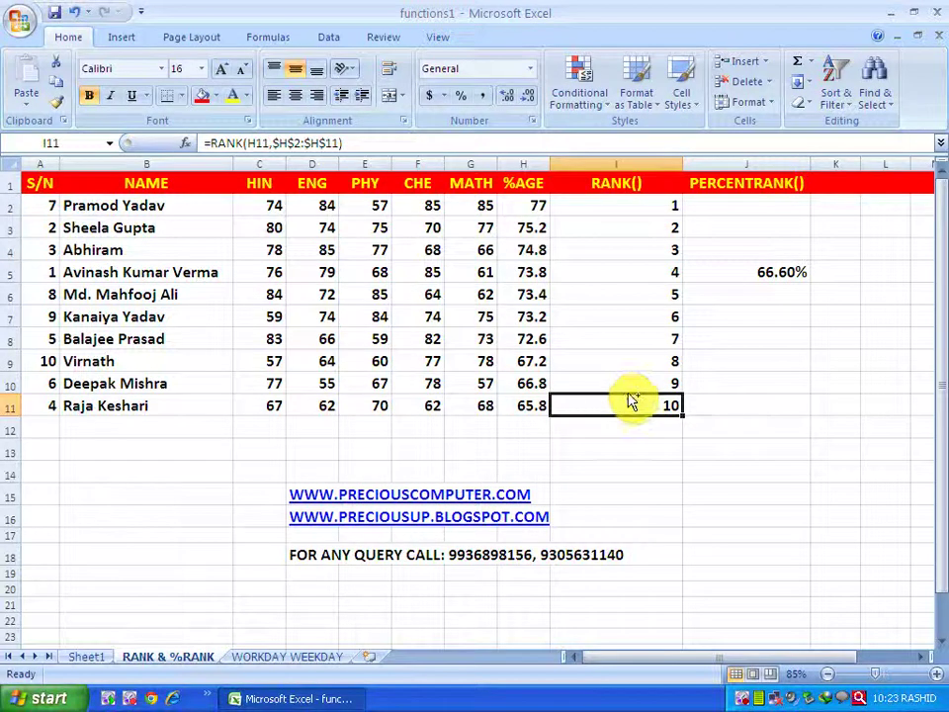
Undo the sort with Ctrl+Z and select the ranks I2:I11
key("ctrl+z")
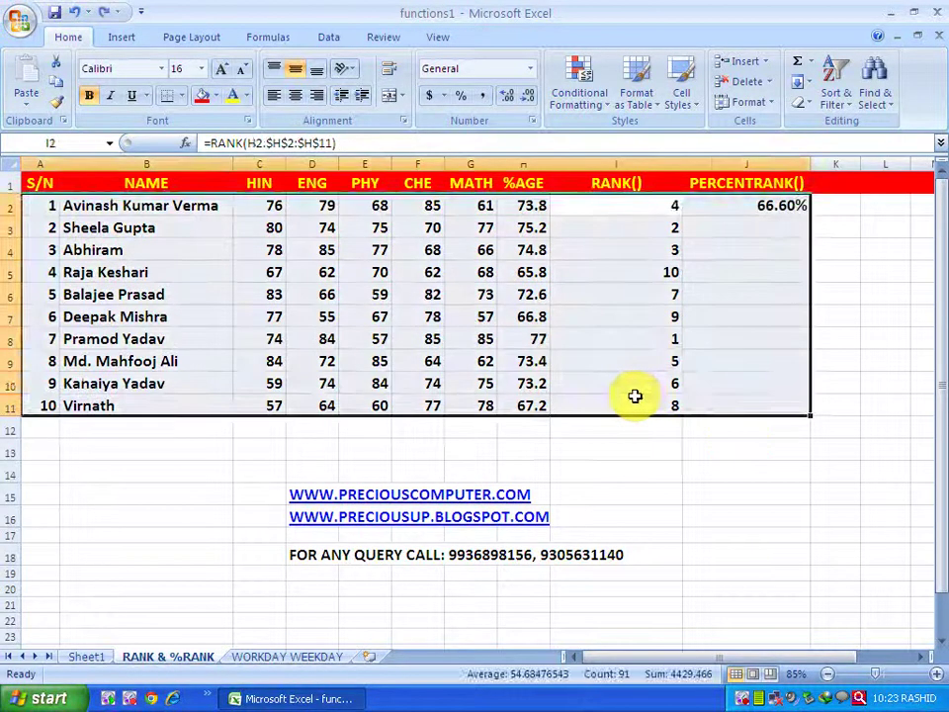
left_click(637, 356)
left_click_drag(674, 198, 648, 399)
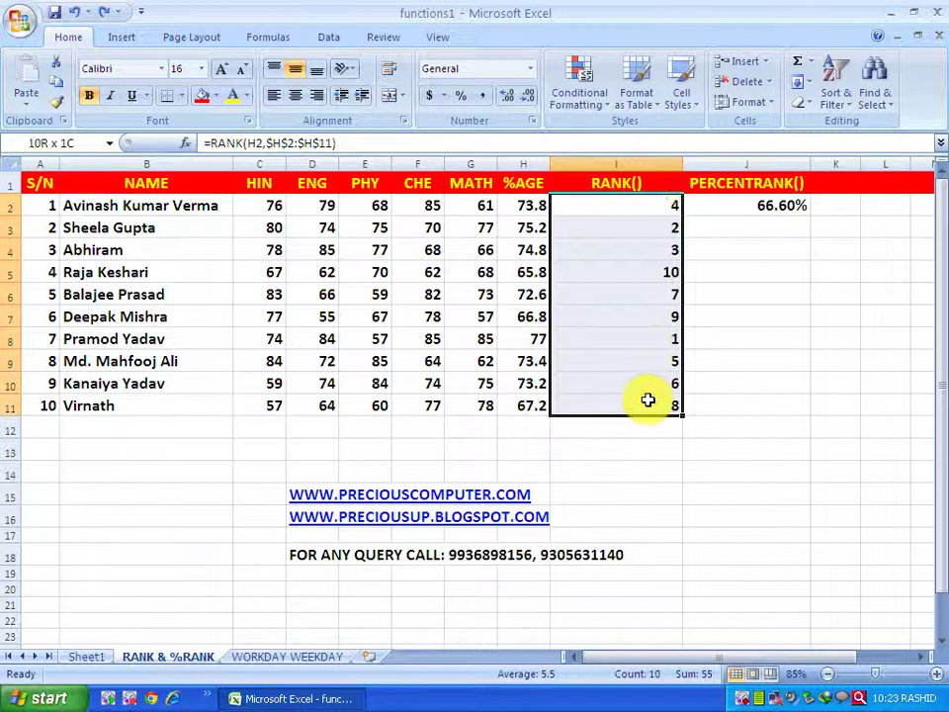
Clear the 66.60% result and delete the PERCENTRANK cells J2:J11
left_click(768, 205)
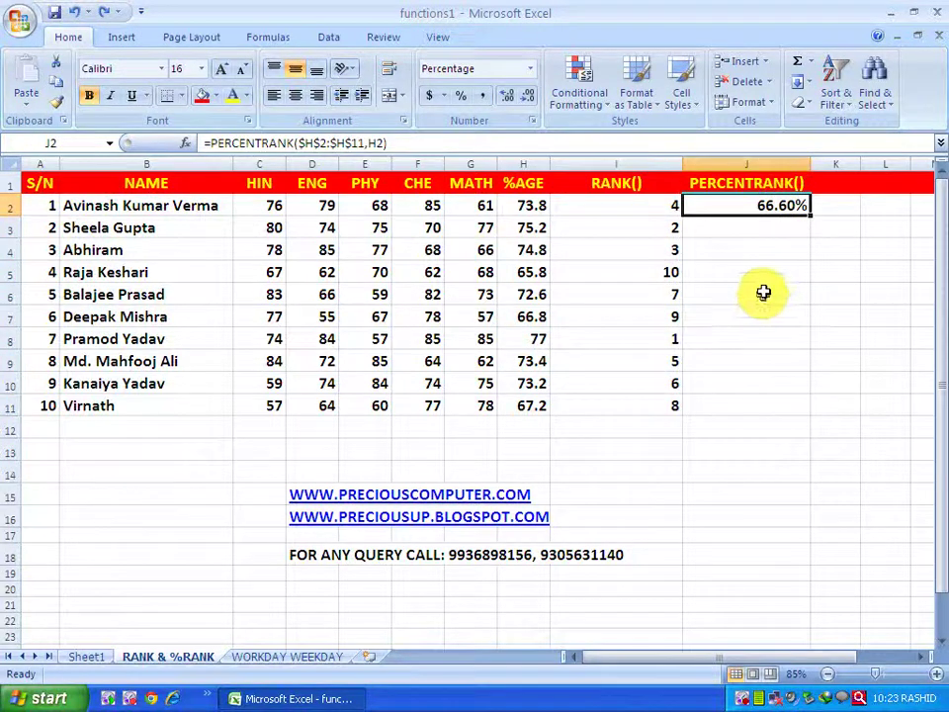
key("Delete")
left_click_drag(756, 206, 745, 406)
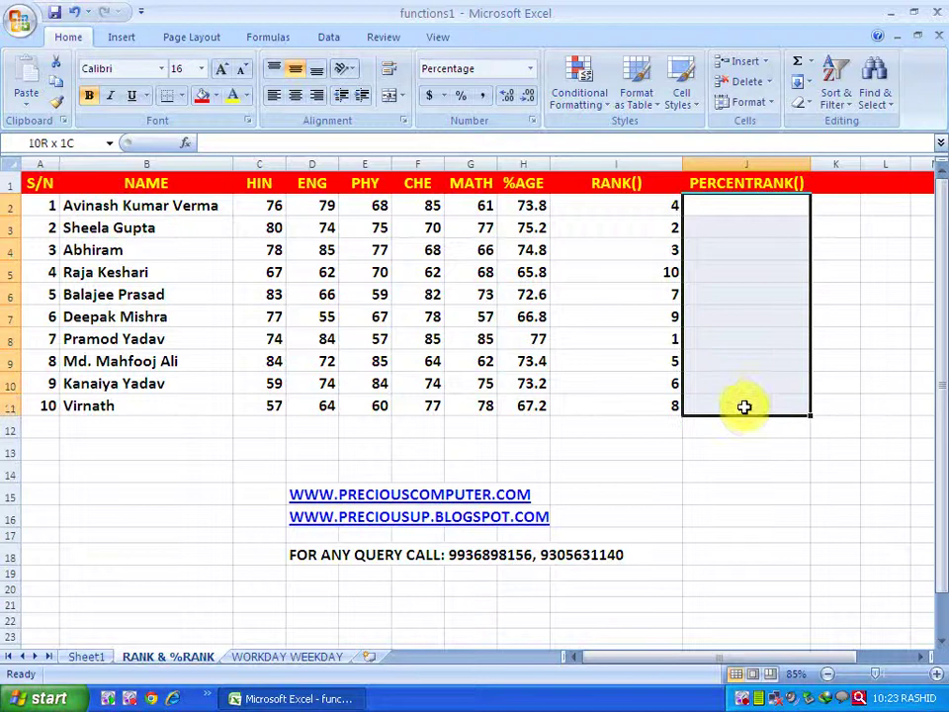
right_click(717, 326)
left_click(769, 439)
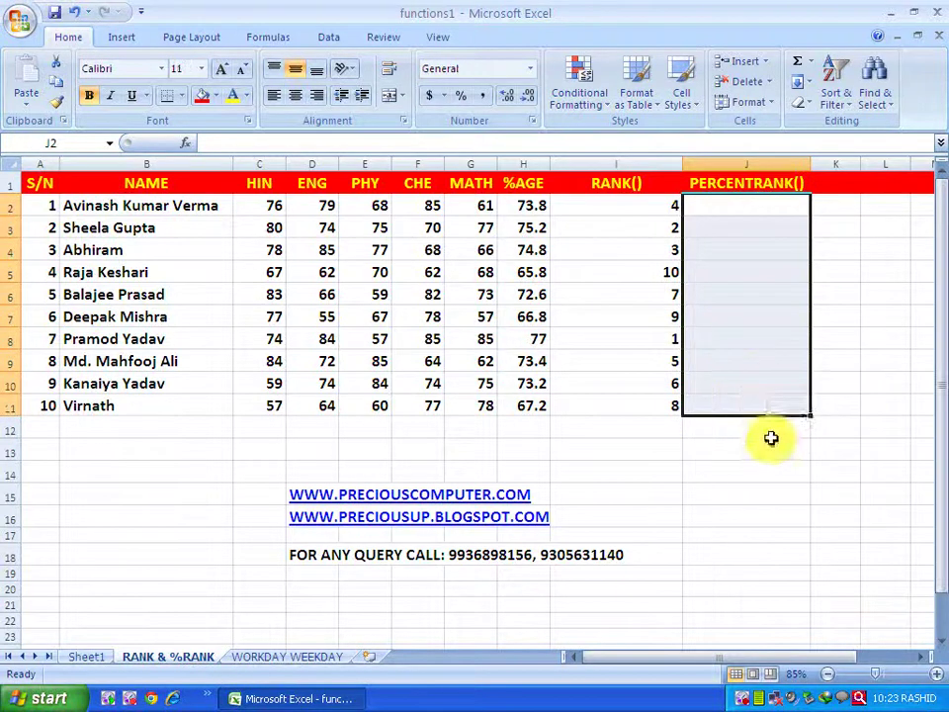
left_click(737, 209)
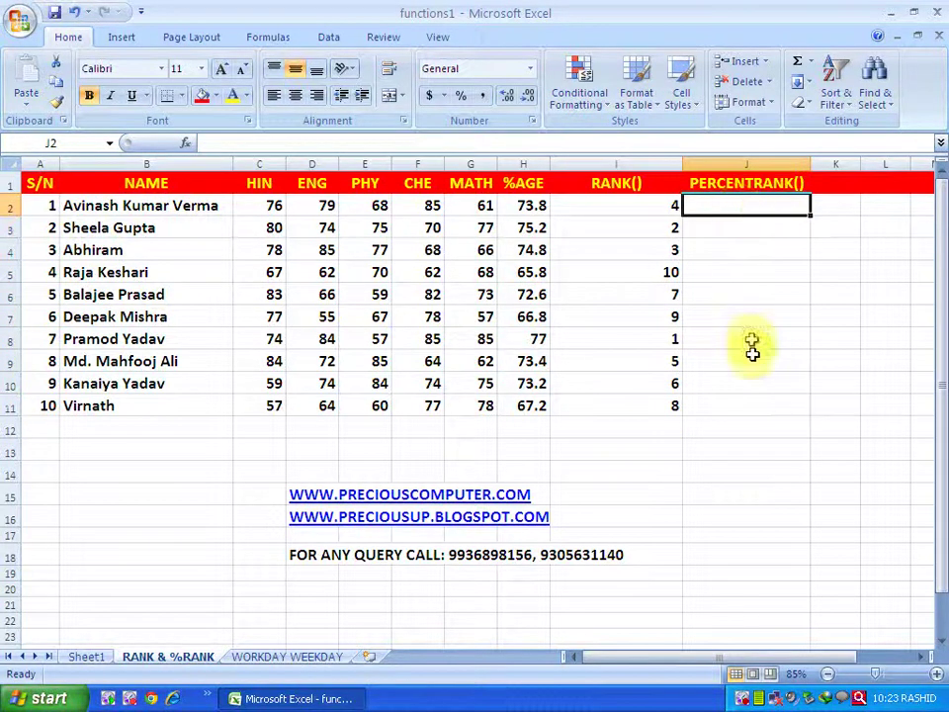
Recheck the rank formulas in I9 and I3, then select J2
left_click_drag(669, 205, 641, 405)
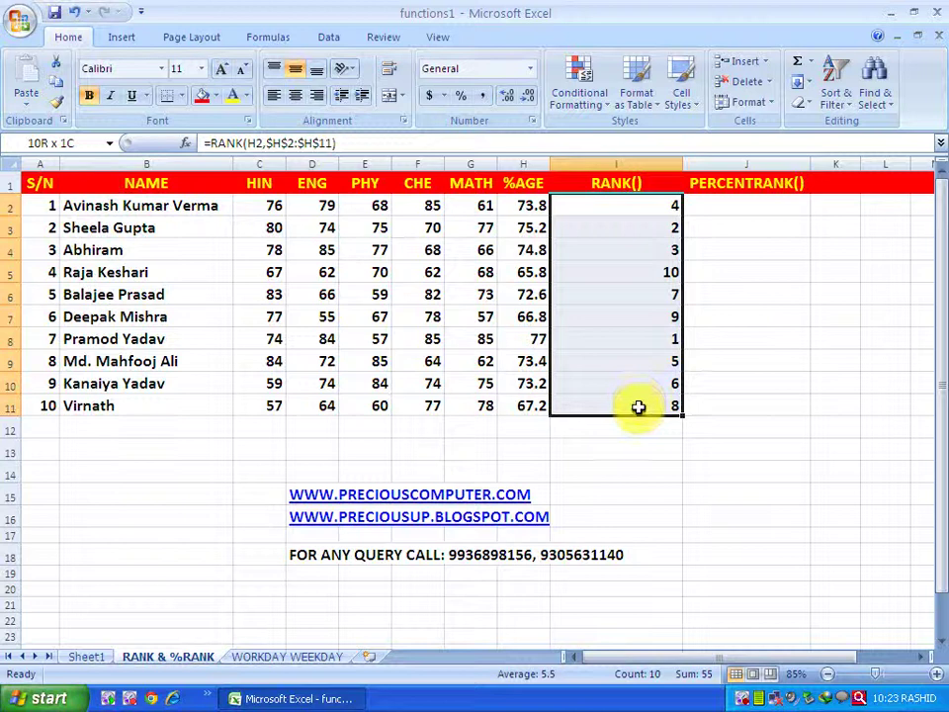
left_click(675, 338)
left_click(672, 362)
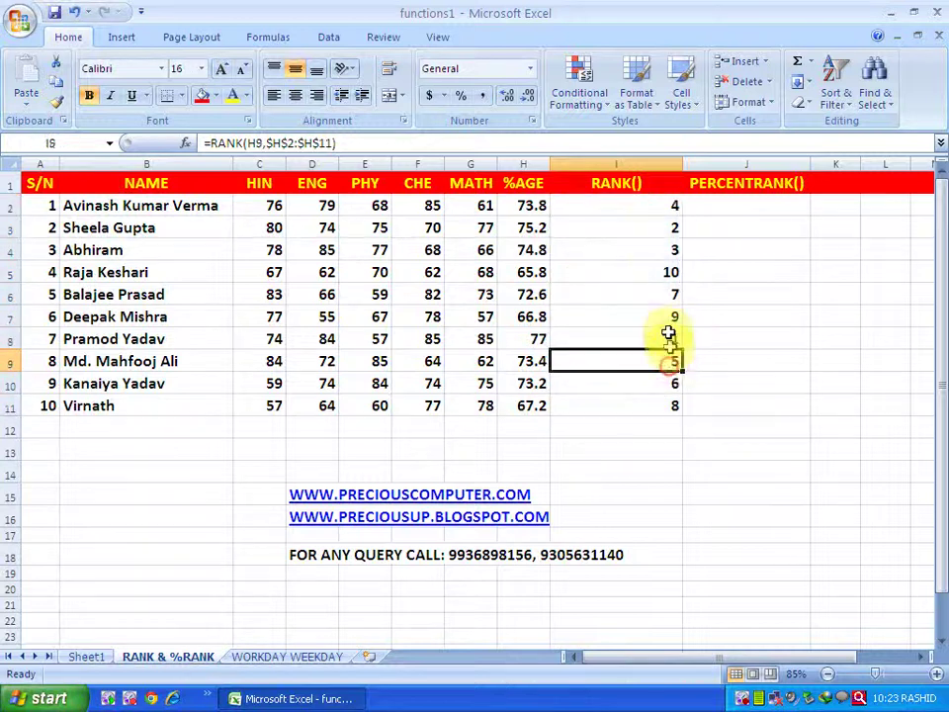
left_click(671, 227)
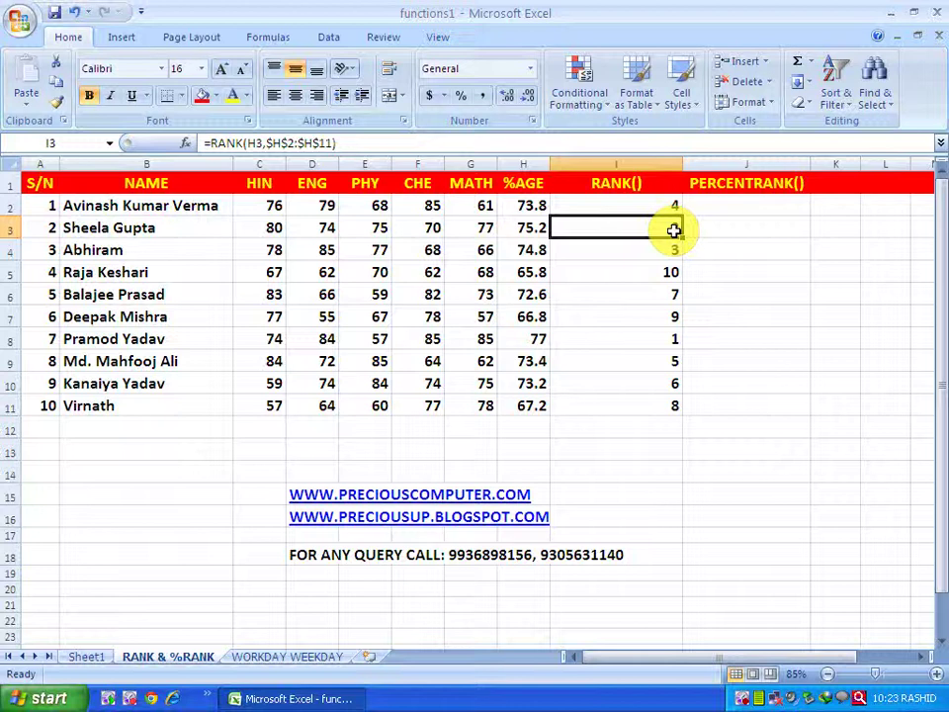
left_click(717, 212)
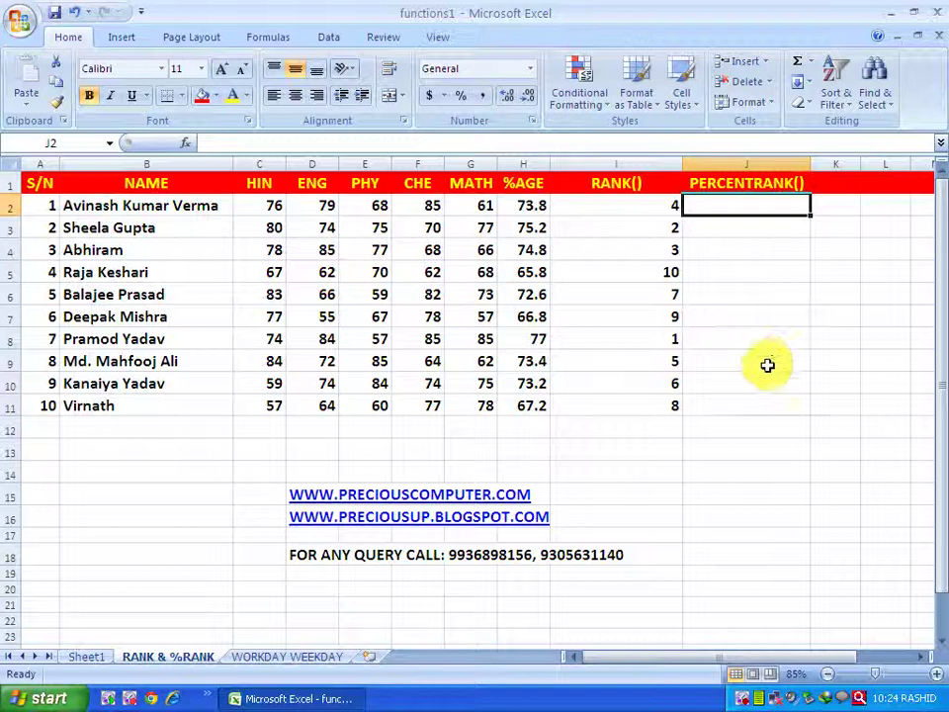
Cancel the stray J2 entry and Format Paint I2's formatting onto J2:J11
type("=")
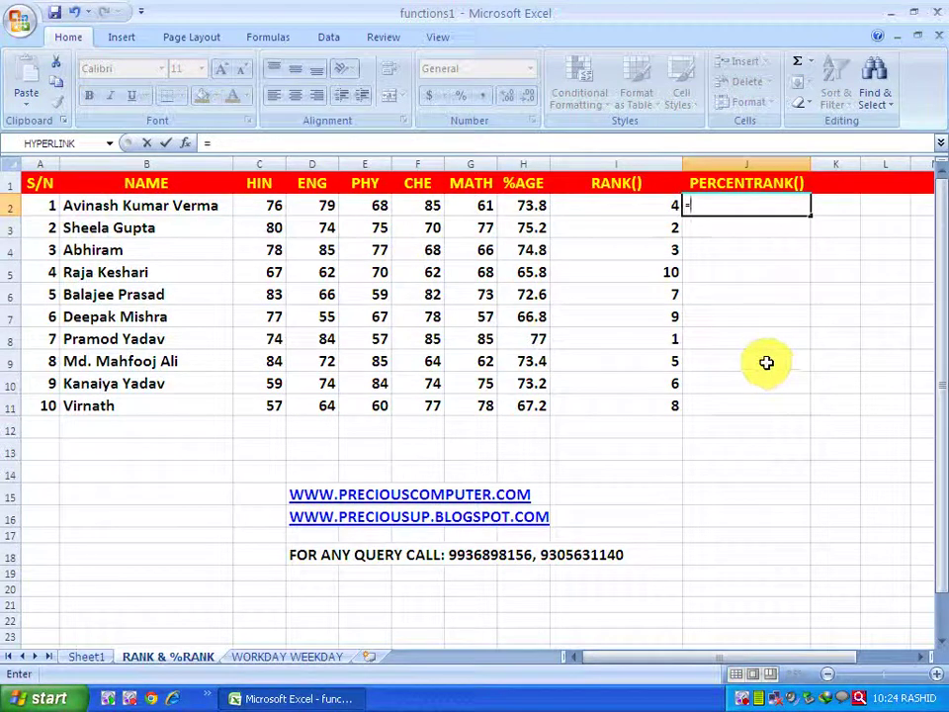
key("Escape")
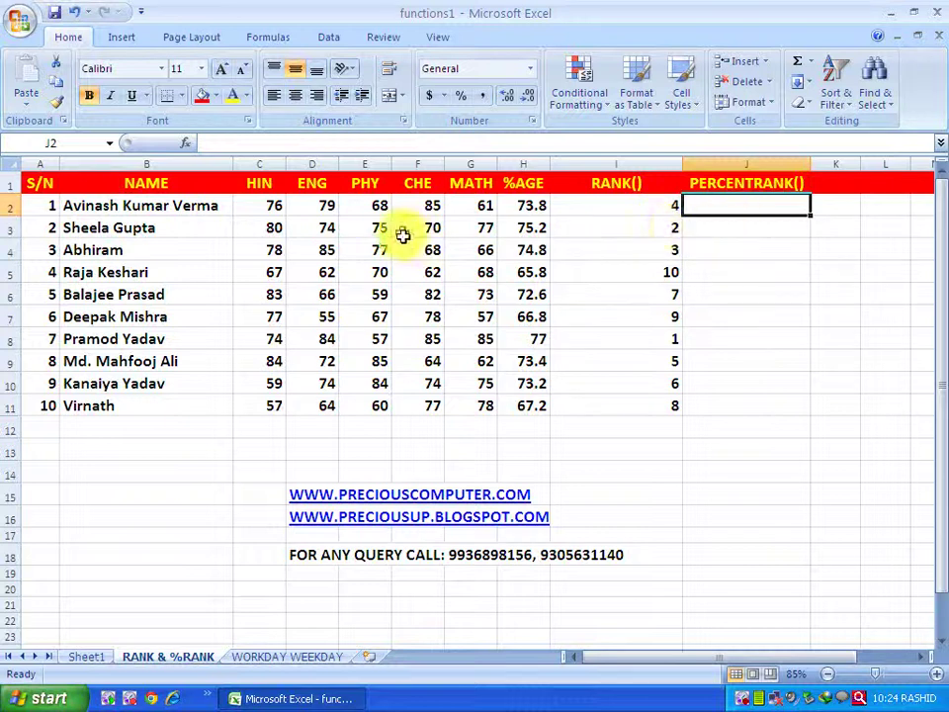
left_click(665, 204)
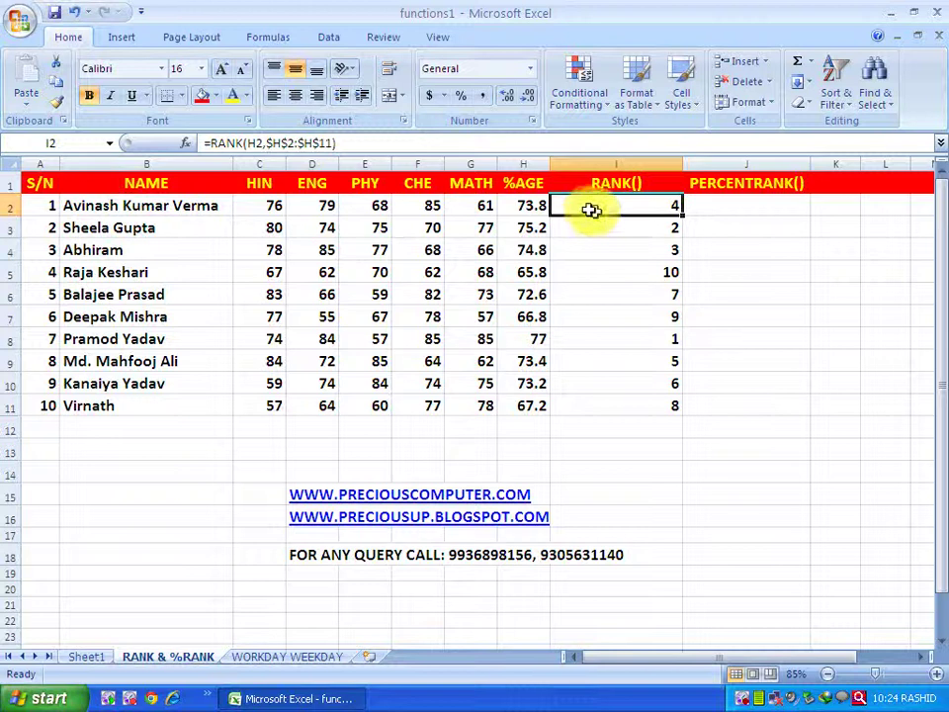
left_click(58, 103)
left_click_drag(745, 206, 743, 414)
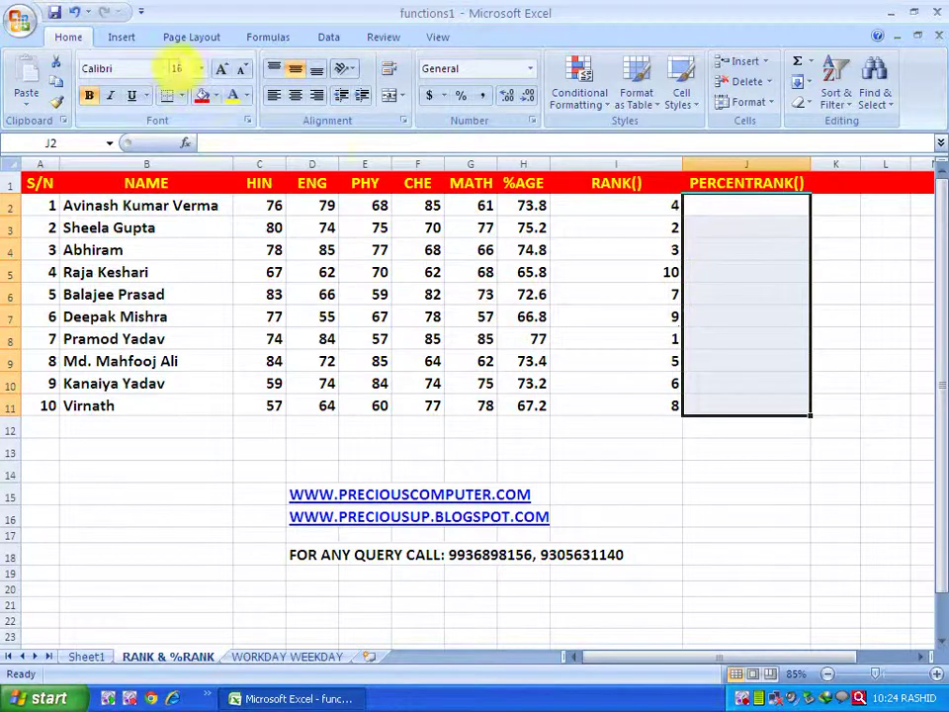
left_click(719, 206)
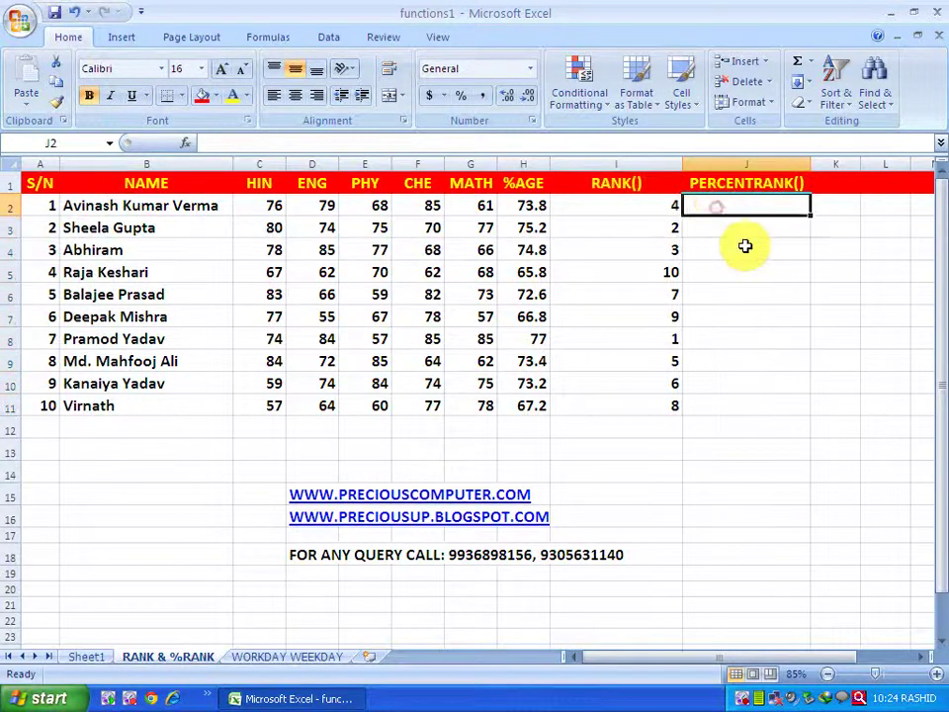
Begin J2's formula as =PERCENTRANK( by picking it from the =PER suggestions
type("=")
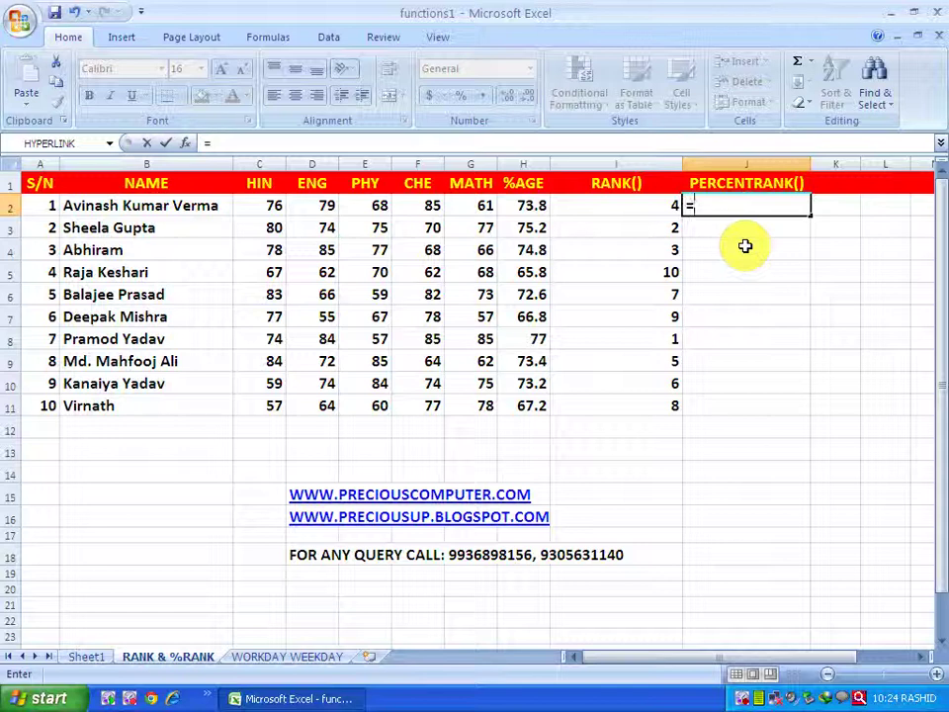
type("P")
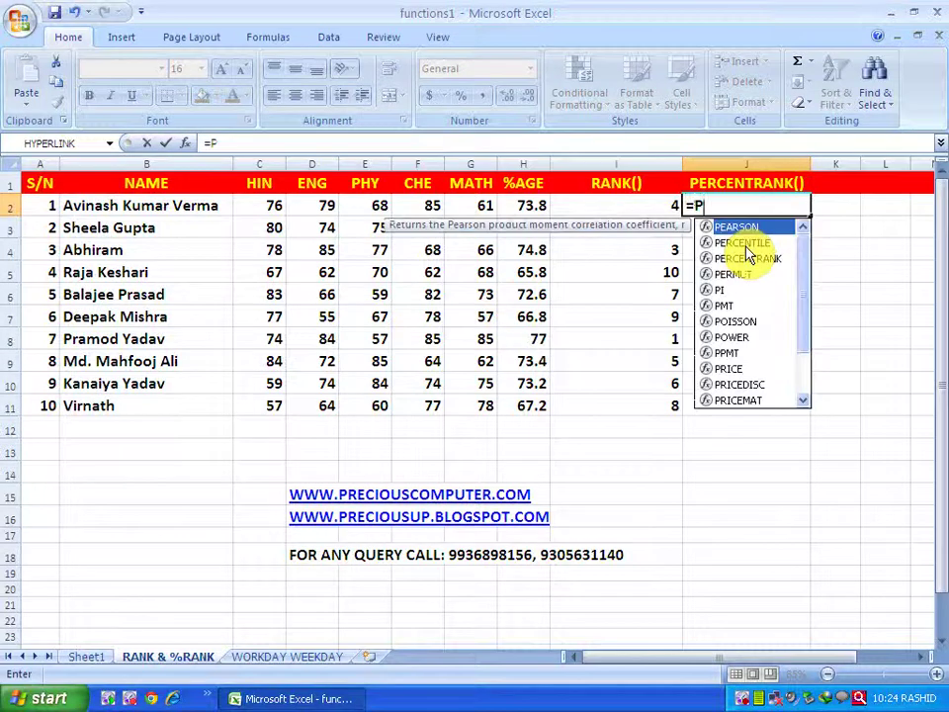
type("ER")
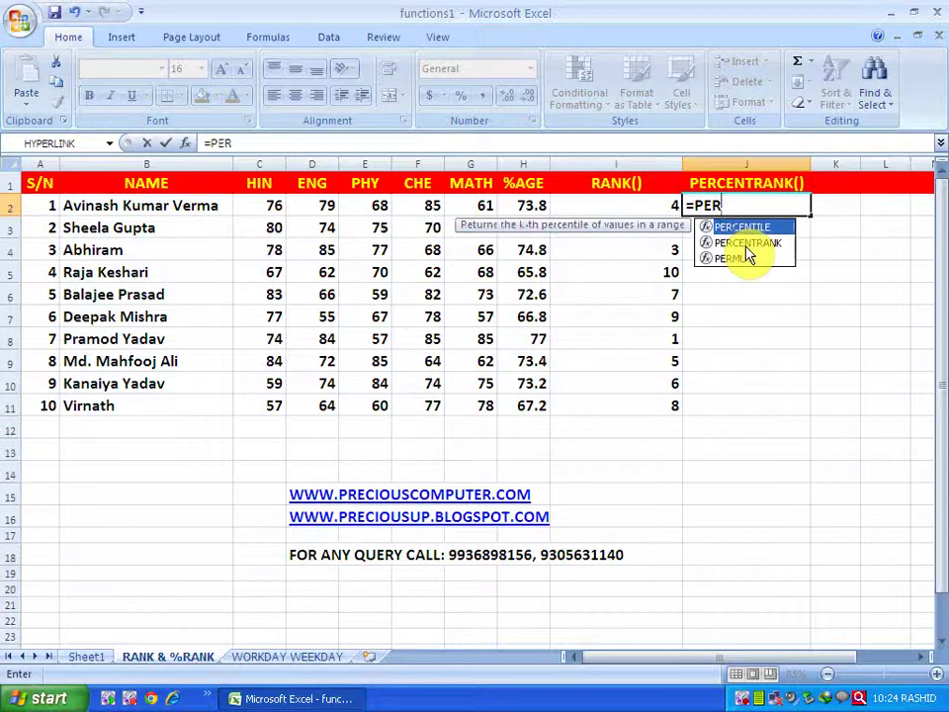
left_click(746, 245)
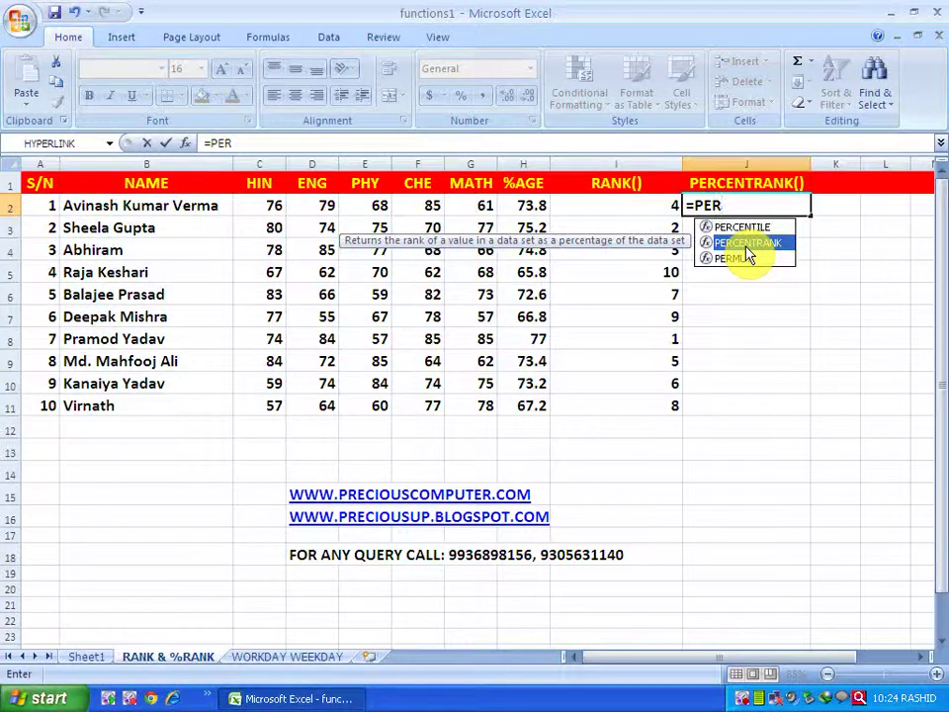
key("Up")
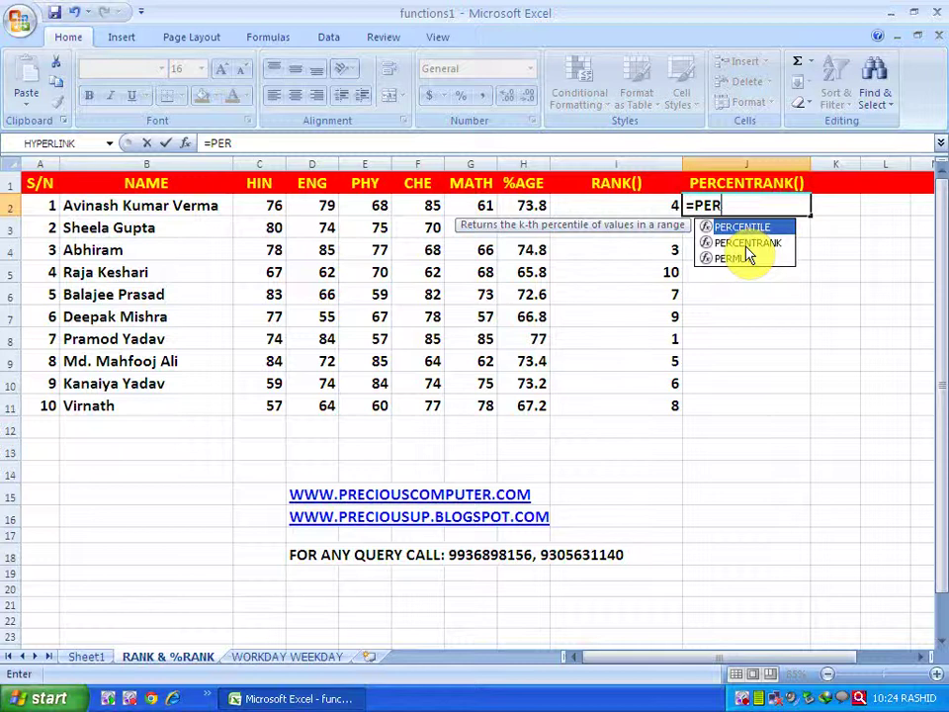
key("Down")
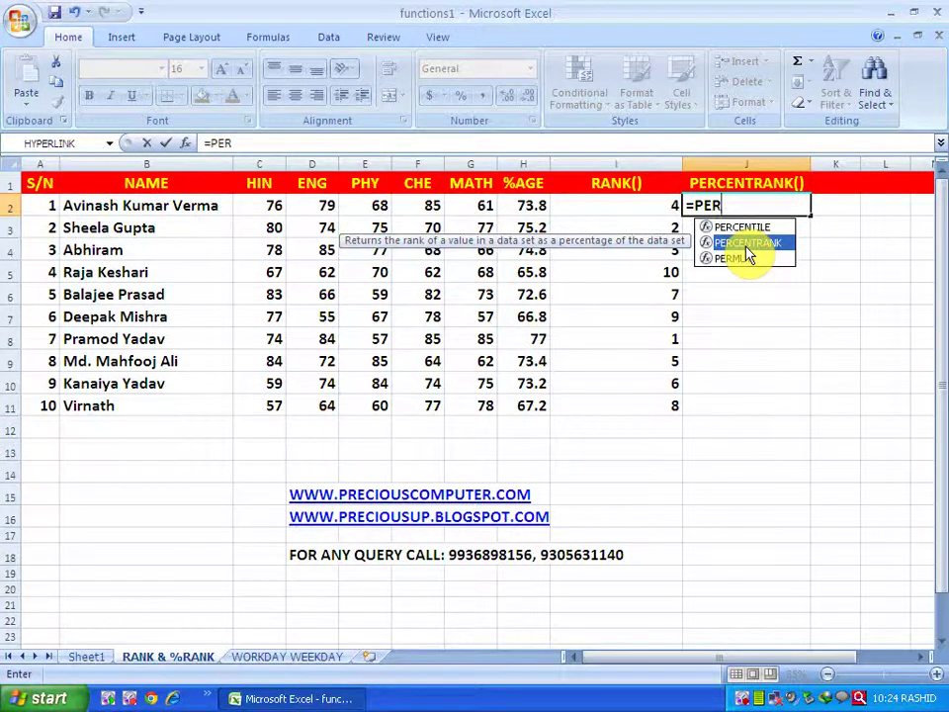
double_click(745, 243)
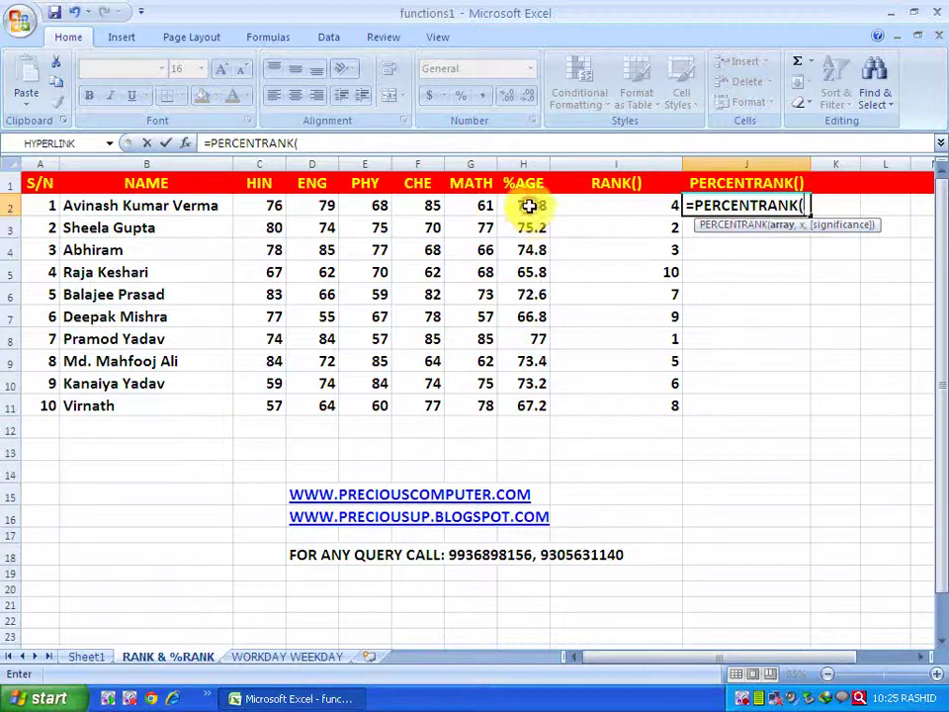
Complete J2 as =PERCENTRANK($H$2:$H$11,H2), giving 0.666, and fill it down to J11
left_click_drag(530, 206, 517, 410)
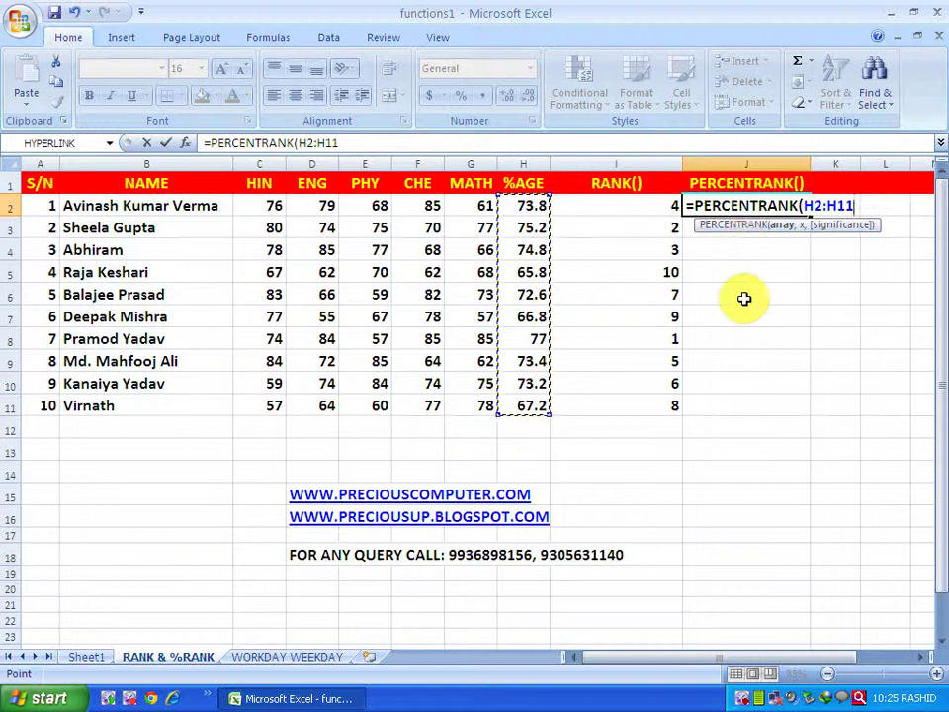
key("F4")
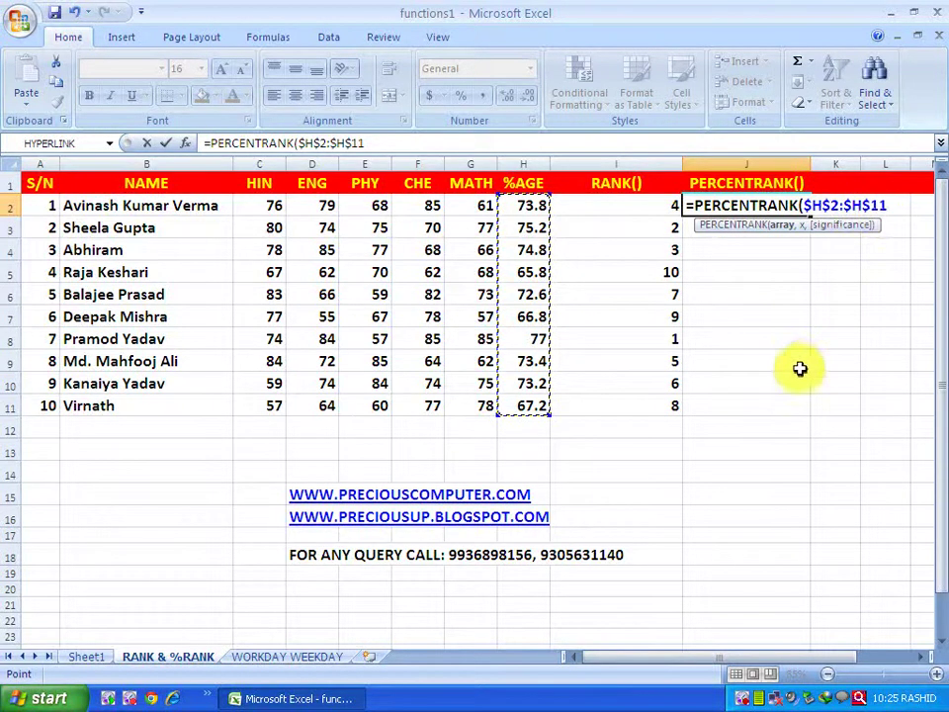
type(",")
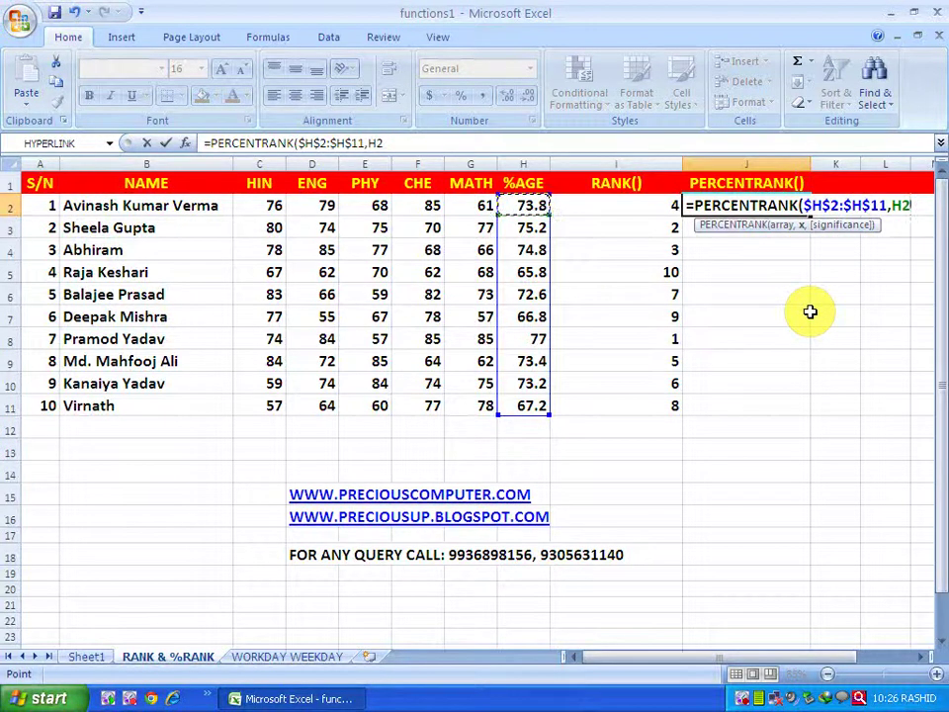
key("Return")
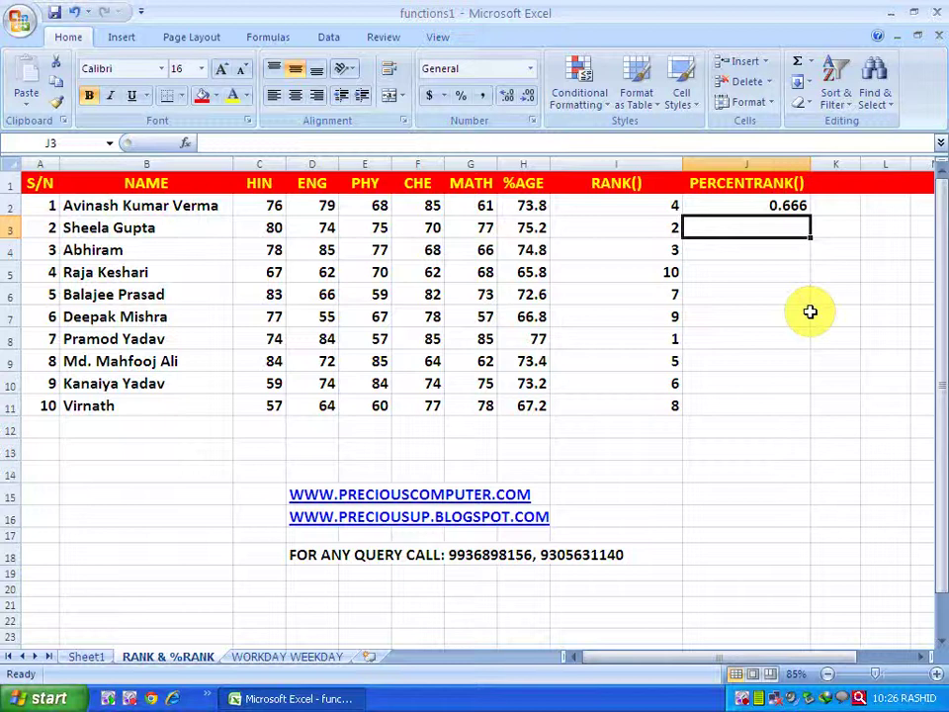
left_click(790, 208)
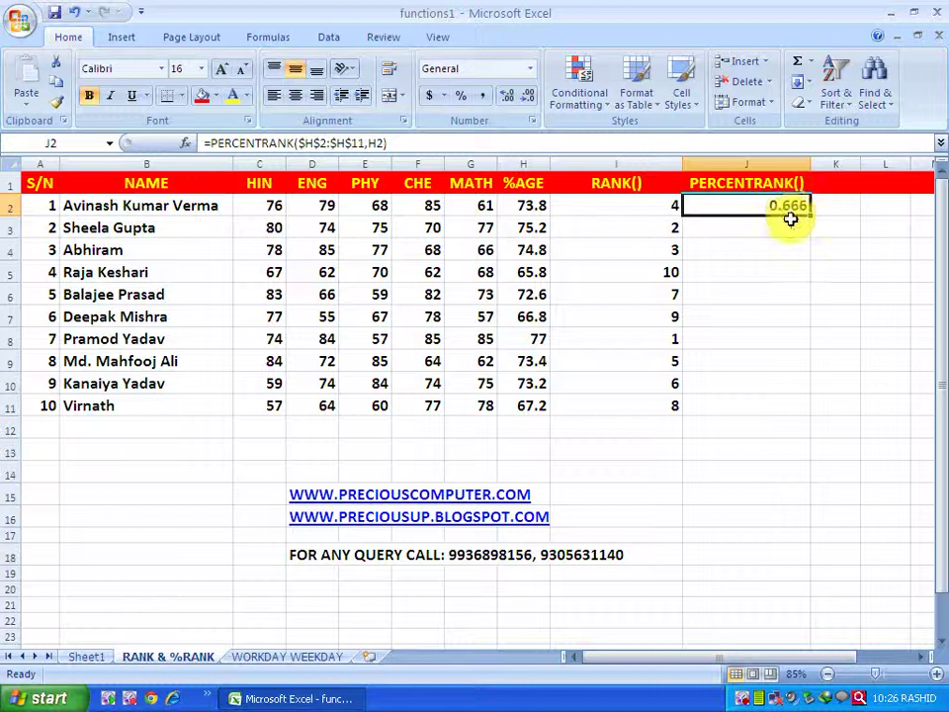
left_click_drag(811, 214, 772, 405)
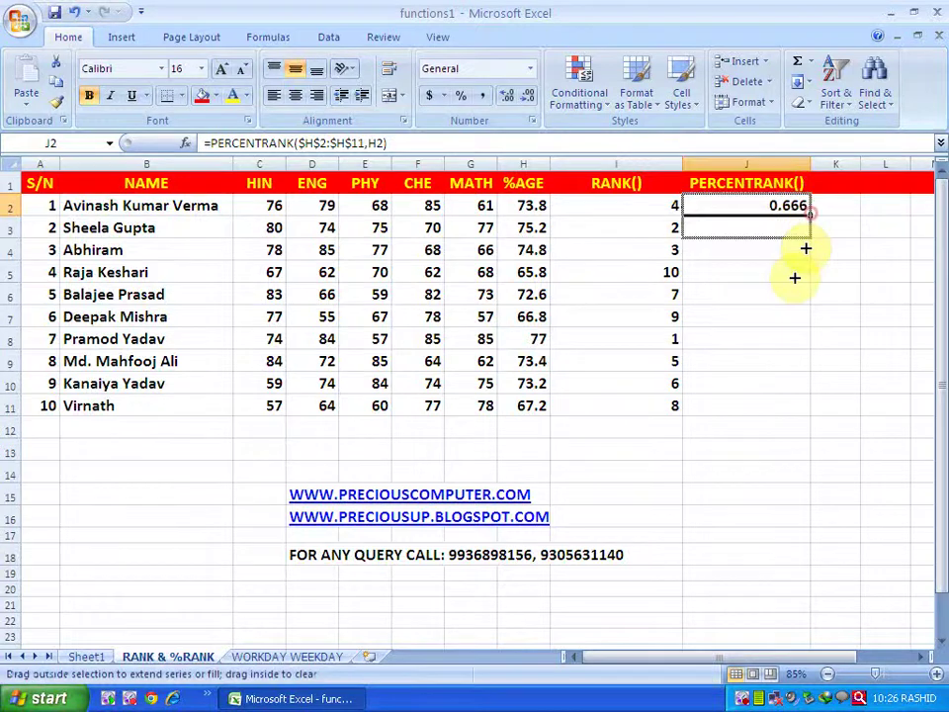
Check the copied PERCENTRANK formulas in J3 through J11 one by one
left_click(772, 405)
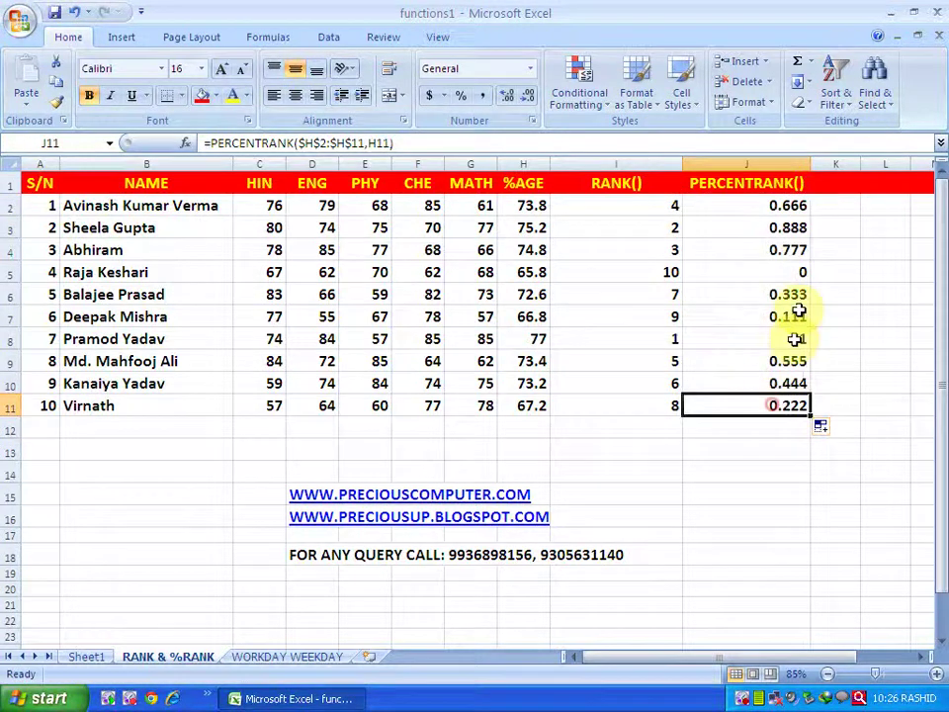
left_click(792, 224)
left_click(789, 250)
left_click(799, 269)
left_click(800, 294)
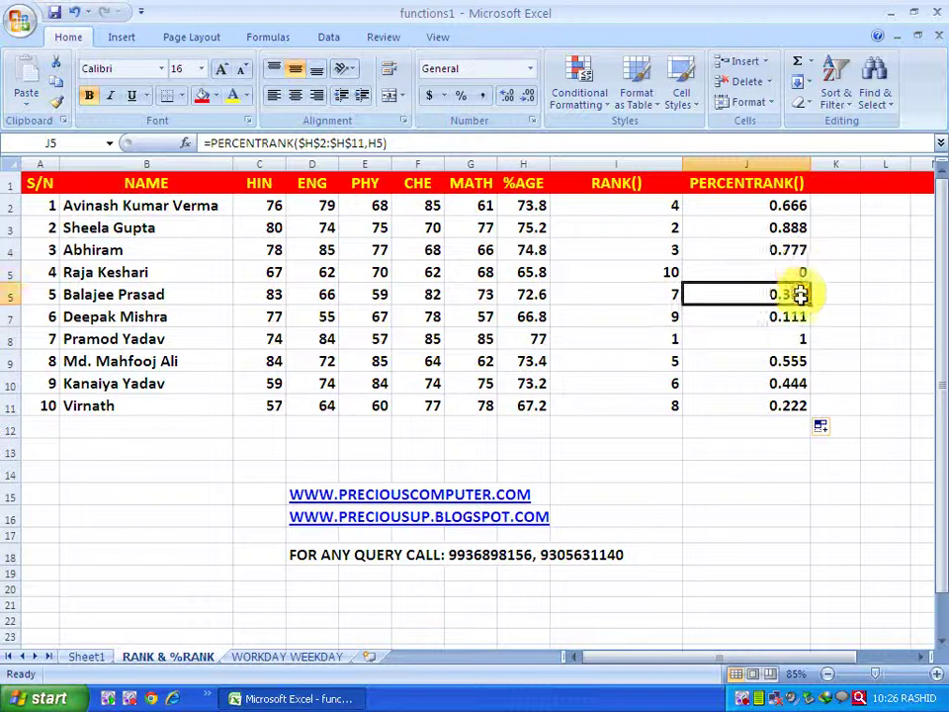
left_click(796, 316)
left_click(791, 339)
left_click(788, 361)
left_click(785, 380)
left_click(788, 405)
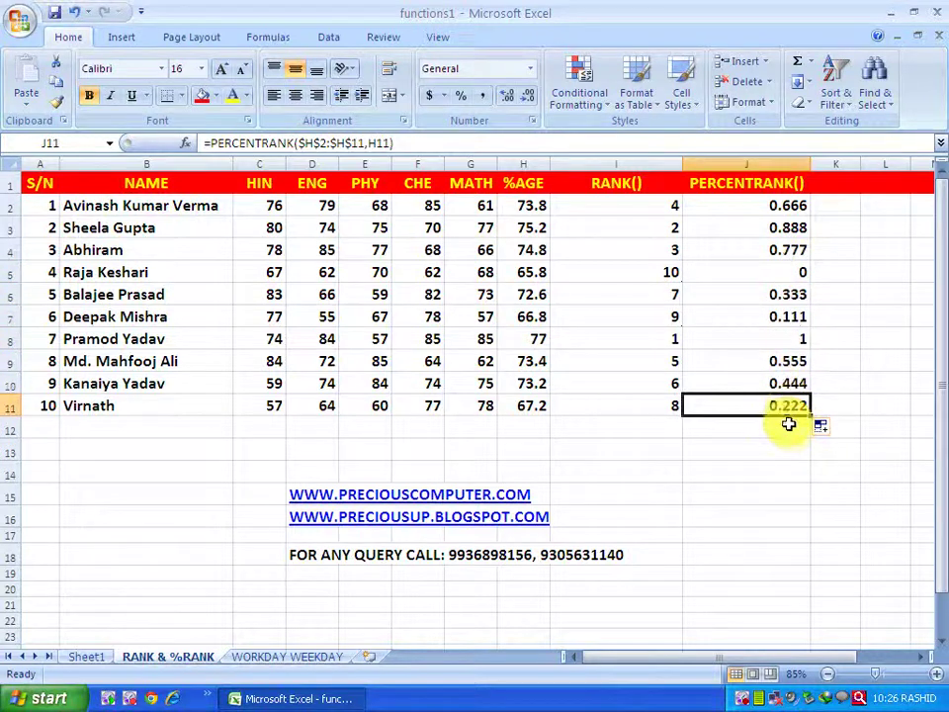
Show the cell references in J3–J6, highlighting the locked $H$2:$H$11 range and H6
double_click(786, 227)
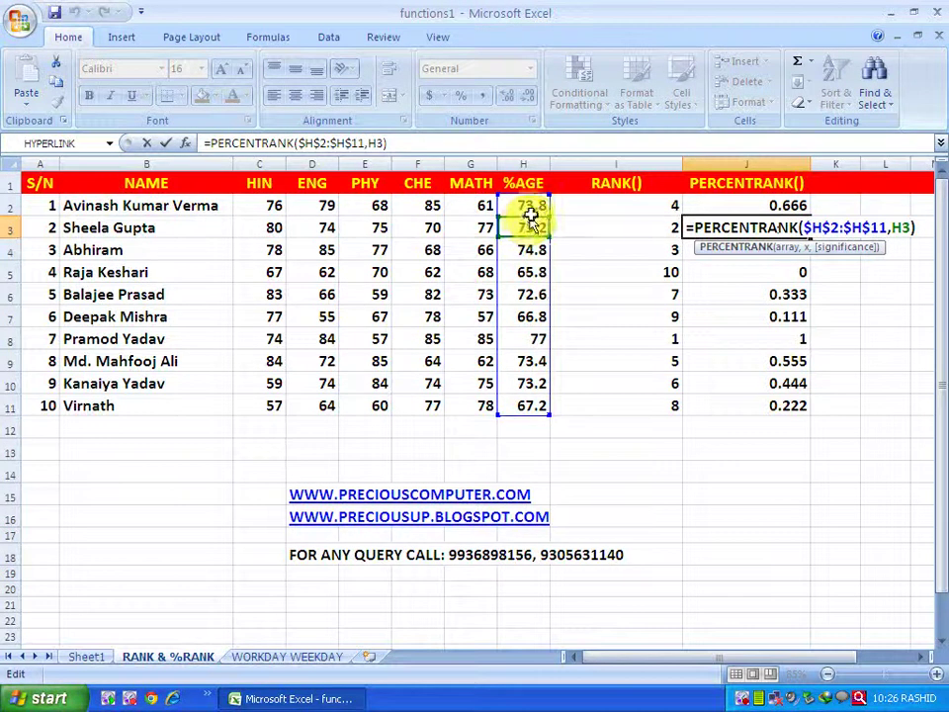
key("Return")
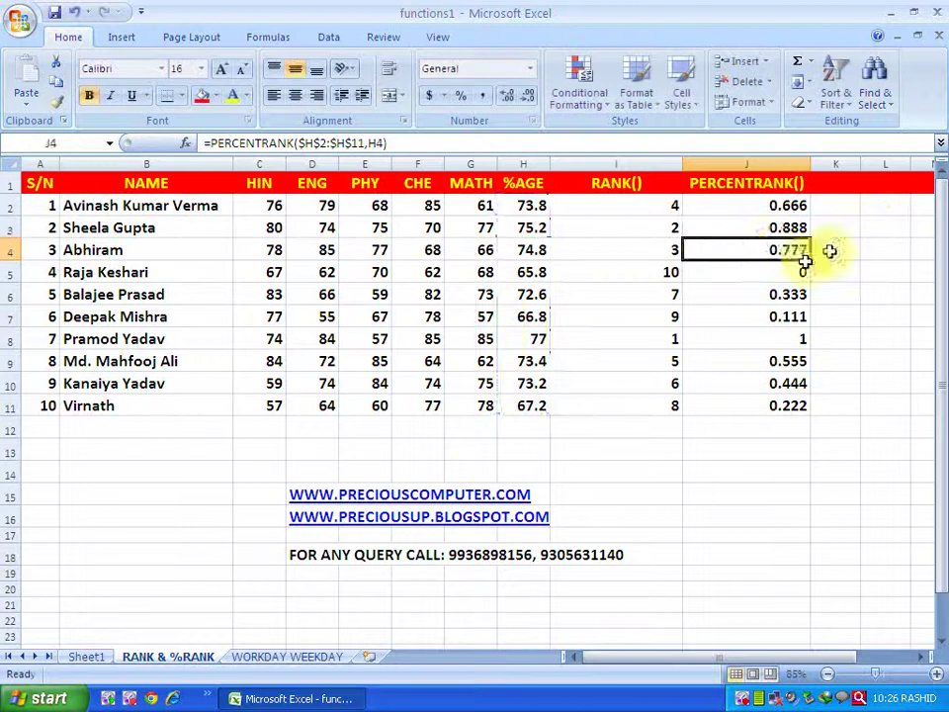
double_click(780, 250)
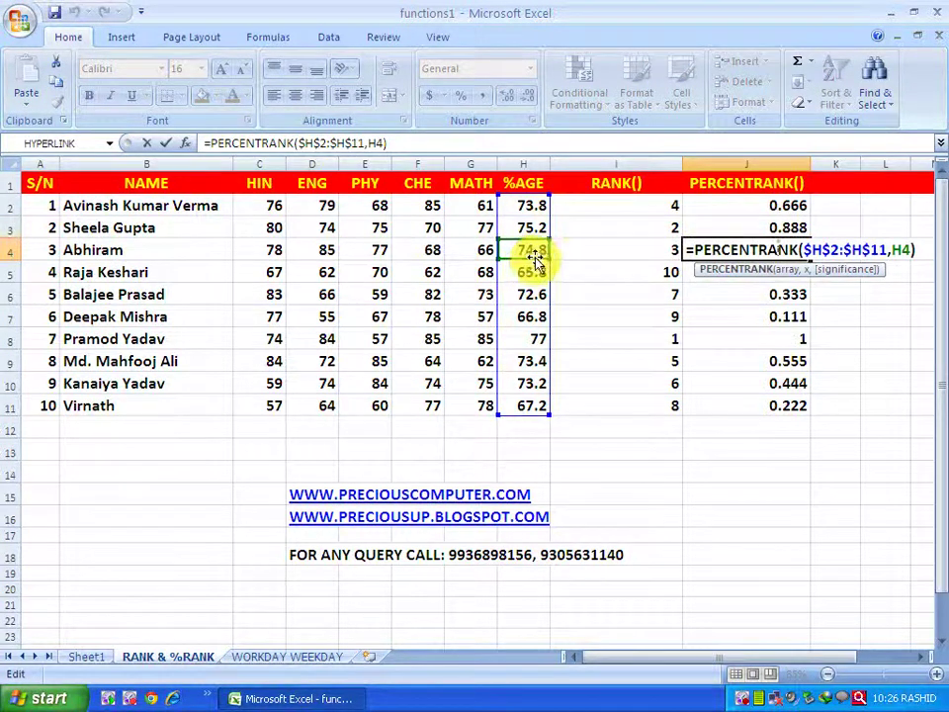
key("Return")
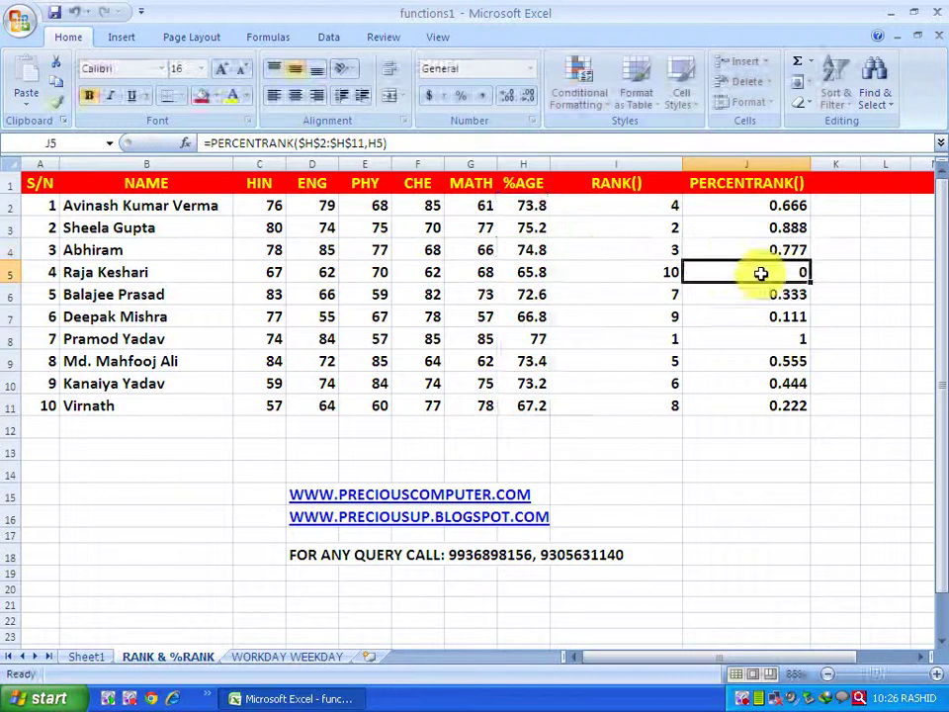
double_click(758, 271)
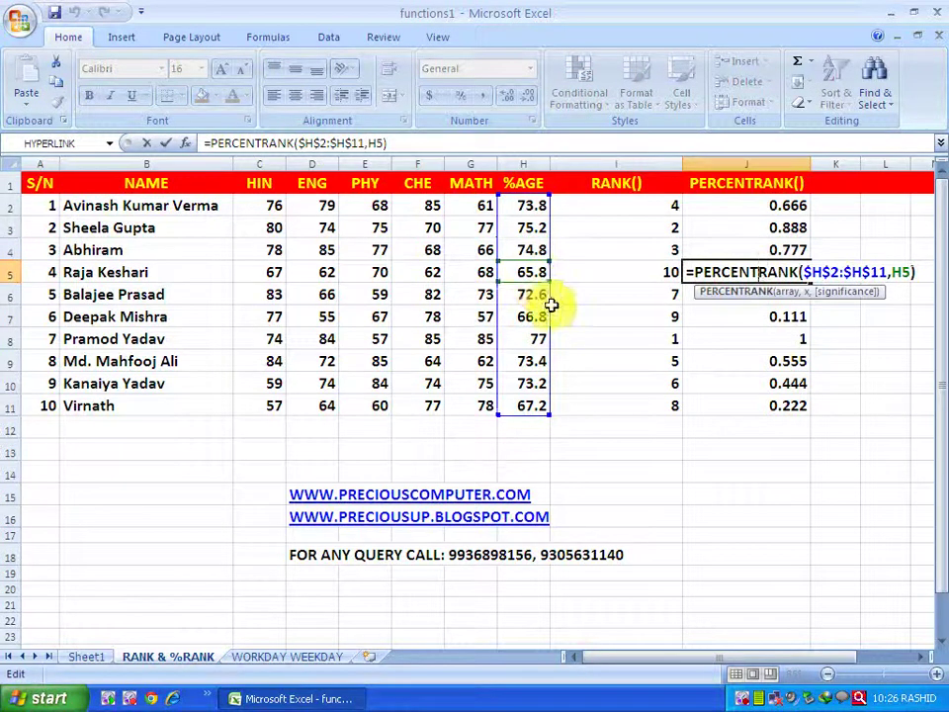
key("Return")
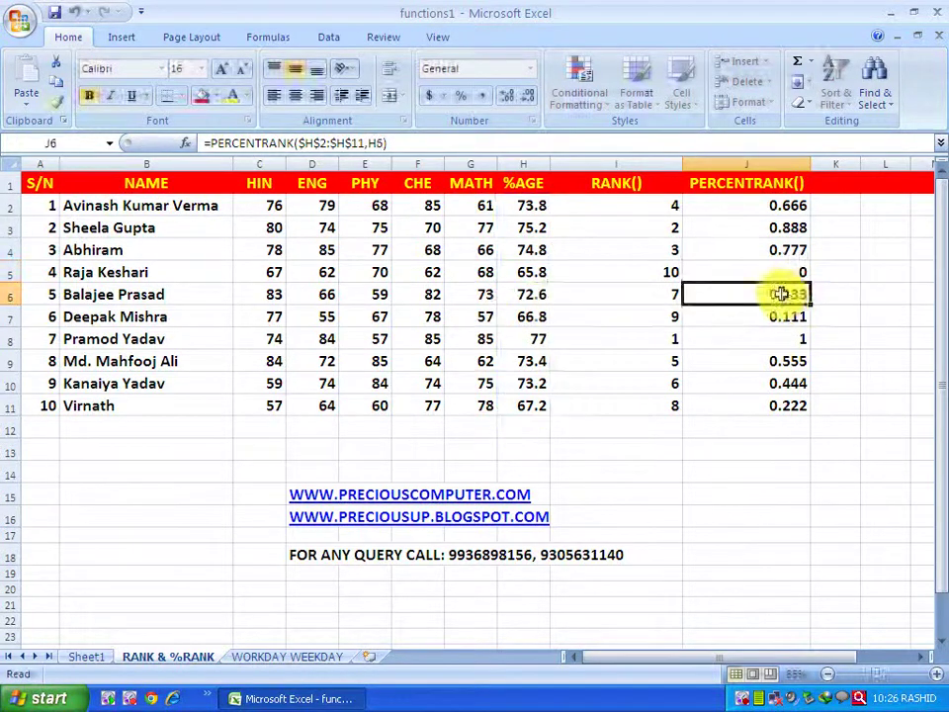
double_click(786, 294)
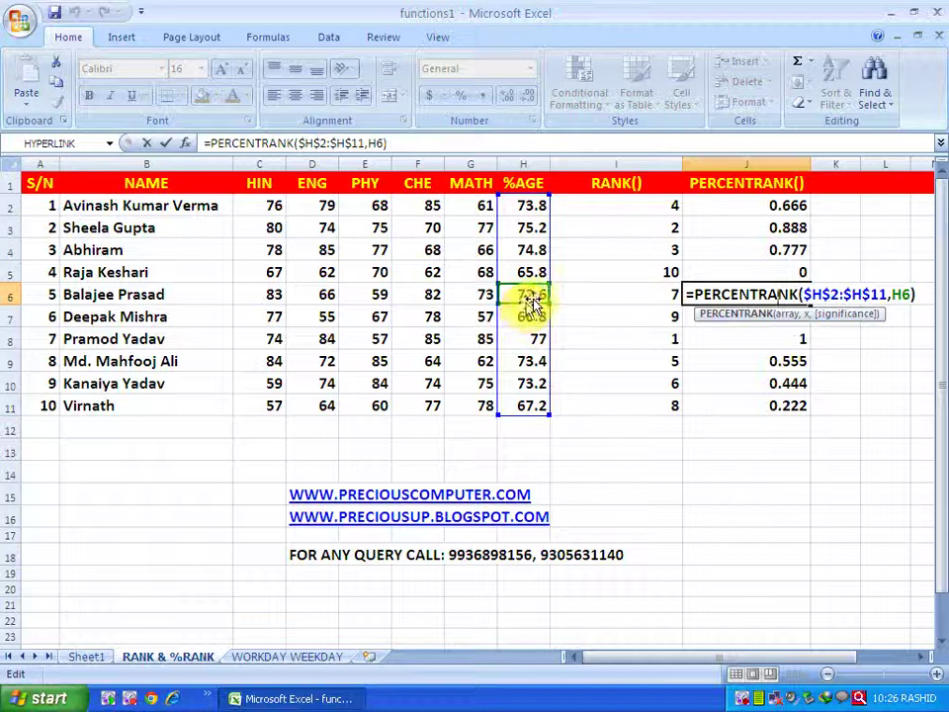
left_click(849, 293)
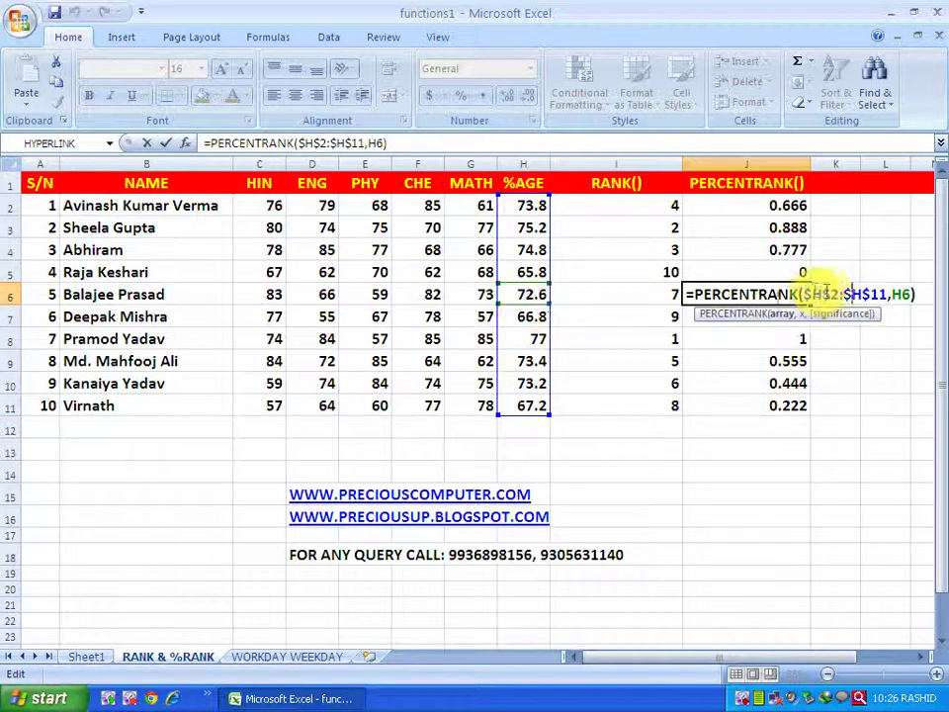
left_click_drag(826, 287, 893, 309)
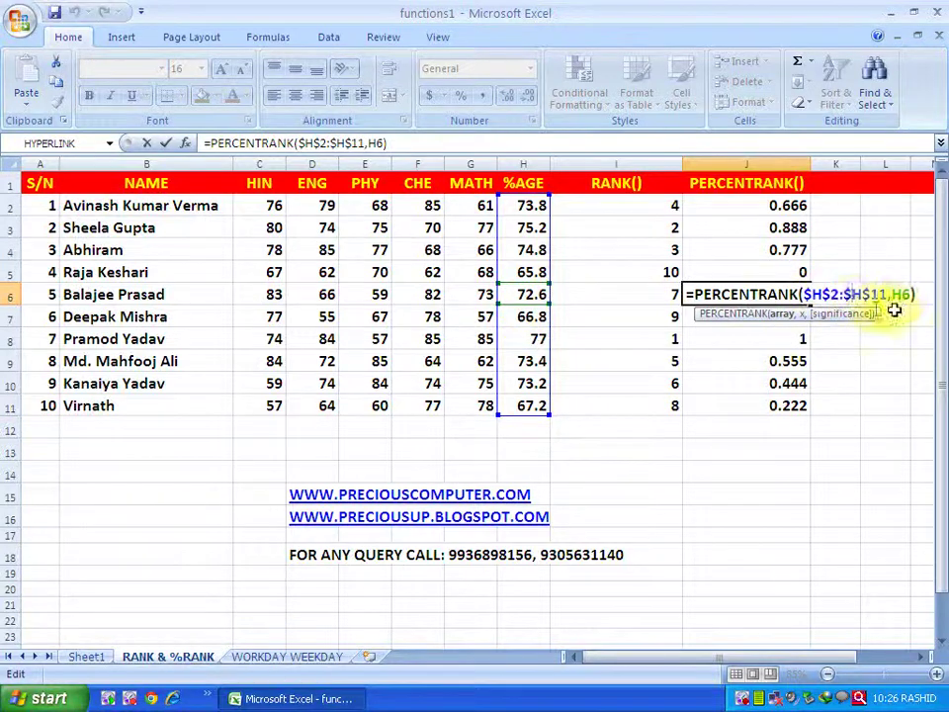
key("Return")
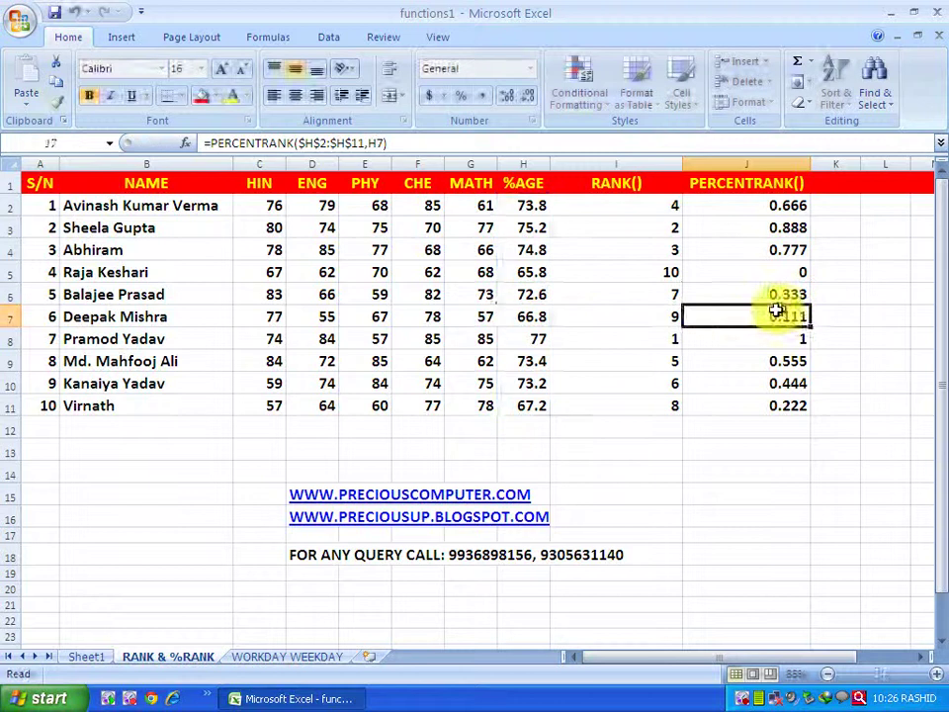
Show the cell references of the PERCENTRANK formulas in J7 through J11
double_click(763, 315)
key("Return")
double_click(745, 339)
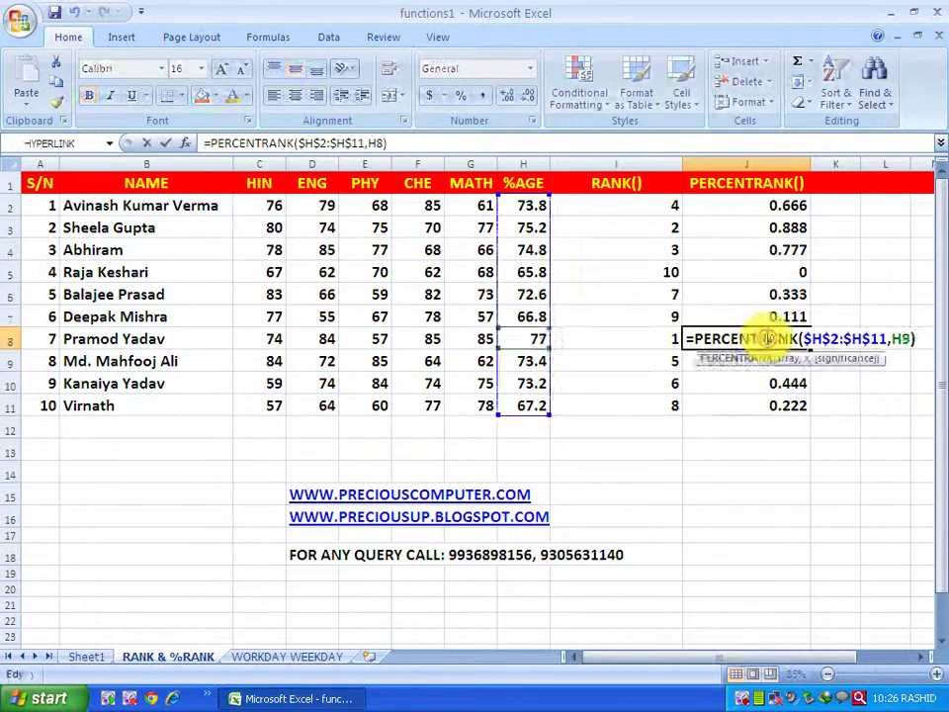
key("Return")
double_click(764, 359)
key("Return")
double_click(762, 382)
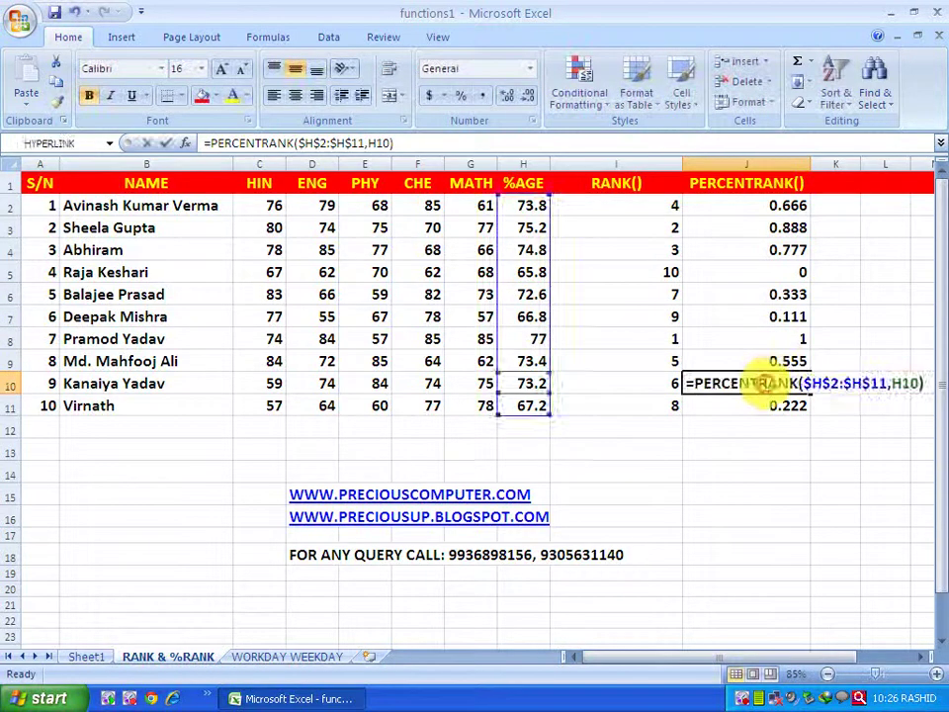
key("Return")
double_click(765, 403)
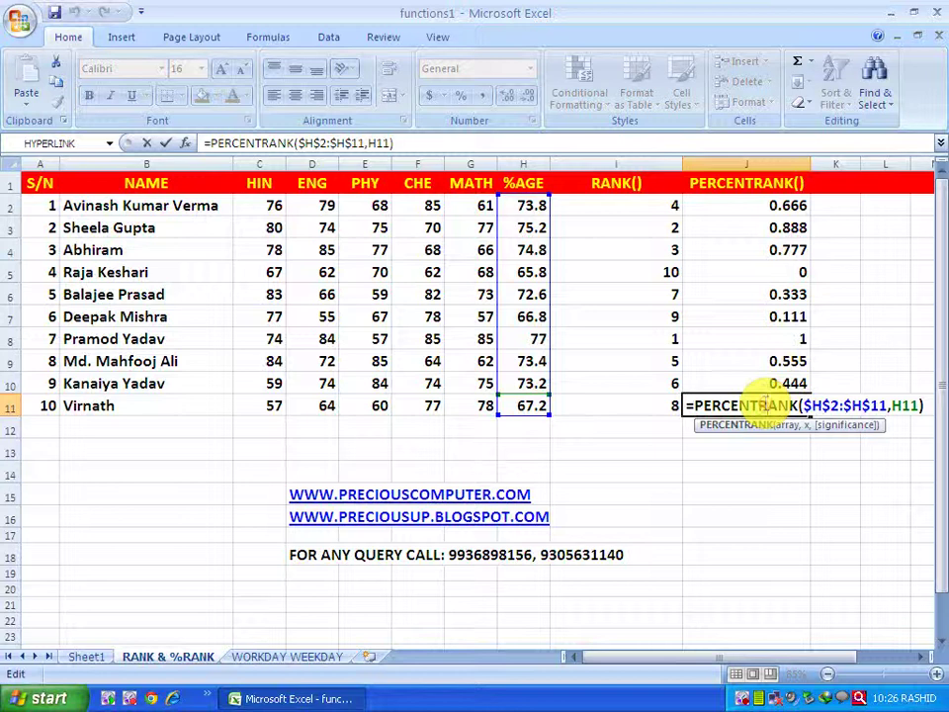
key("Return")
left_click(773, 402)
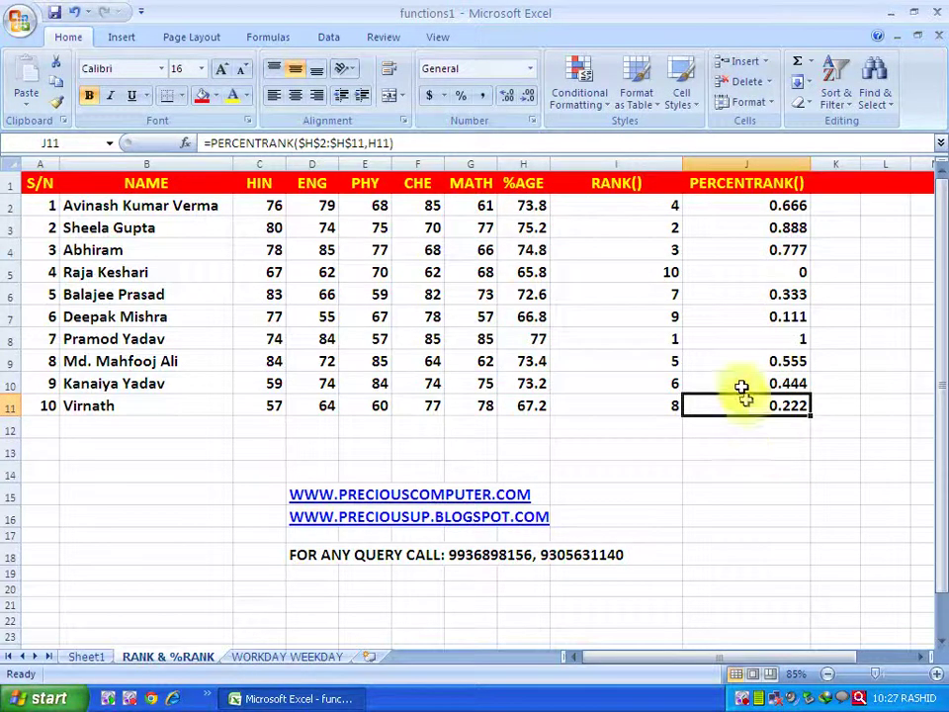
Correct J4's formula to =PERCENTRANK($H$2:$H$11,H4), giving 0.777, then select J2:J11
left_click(778, 250)
double_click(764, 247)
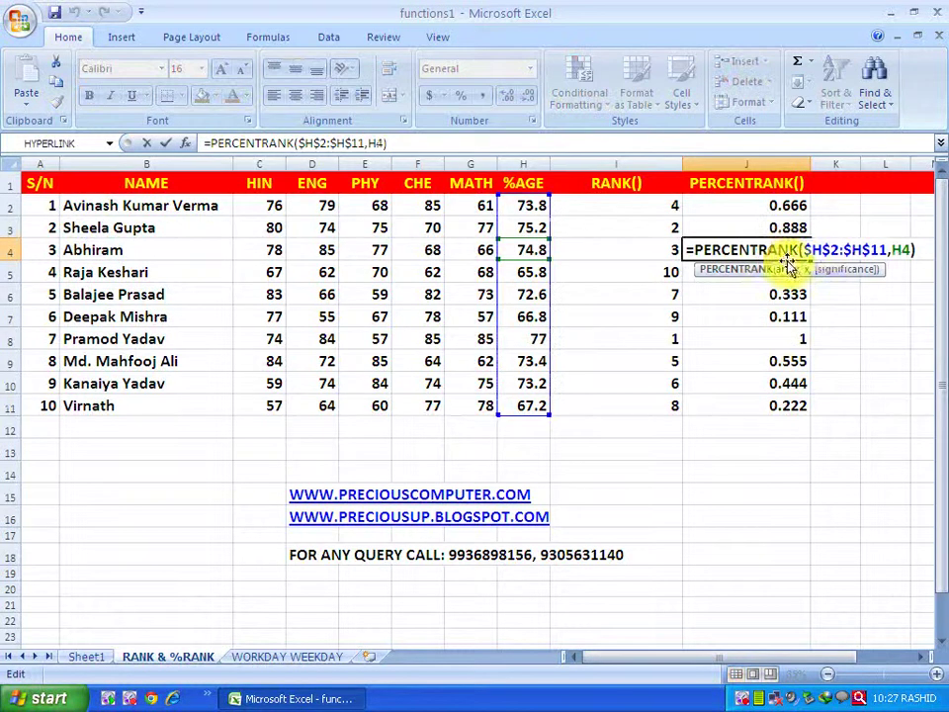
left_click_drag(802, 250, 877, 250)
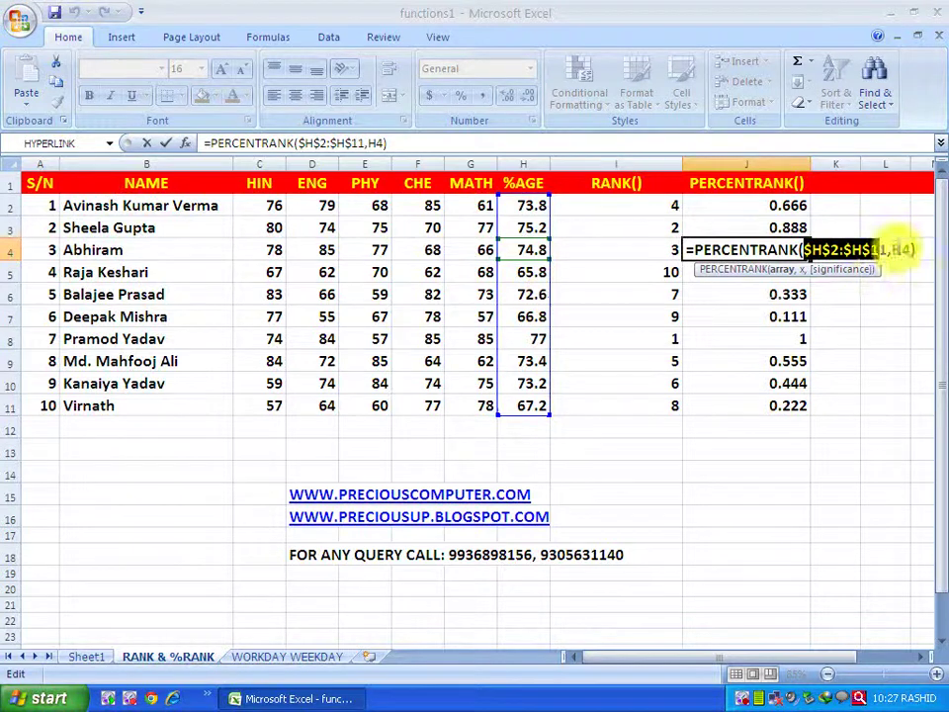
left_click(896, 249)
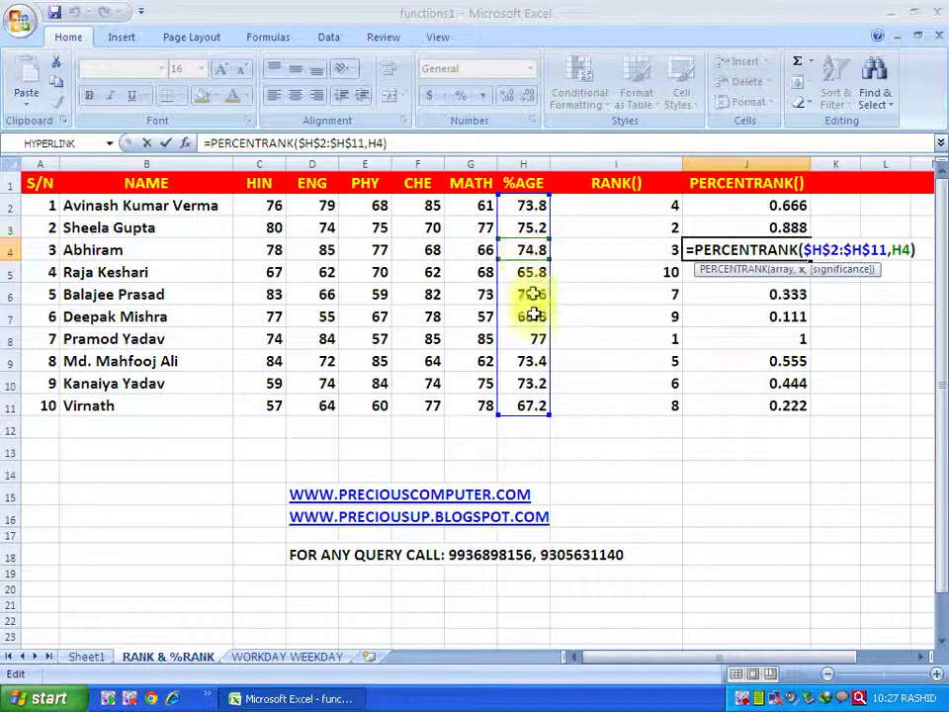
key("Return")
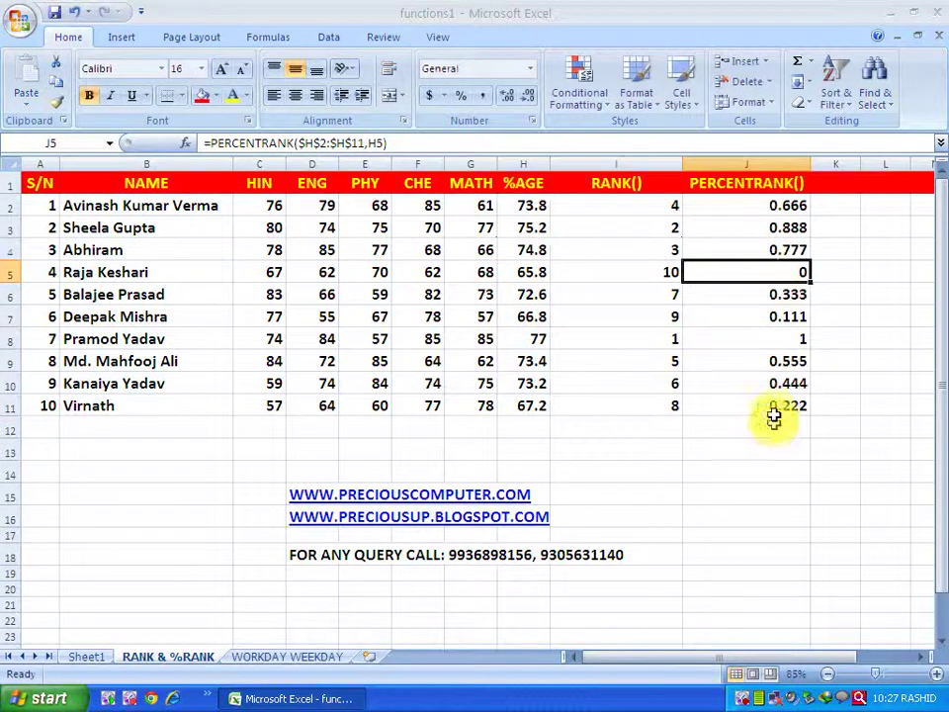
left_click_drag(775, 405, 778, 207)
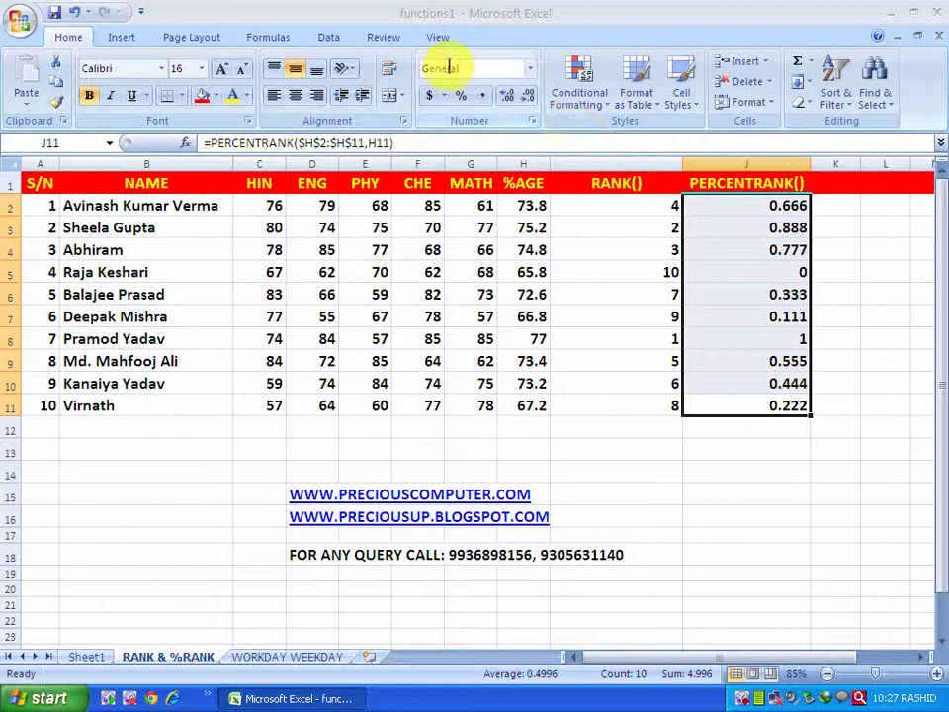
Apply the Percentage number format to the percent ranks in J2:J11
left_click(530, 71)
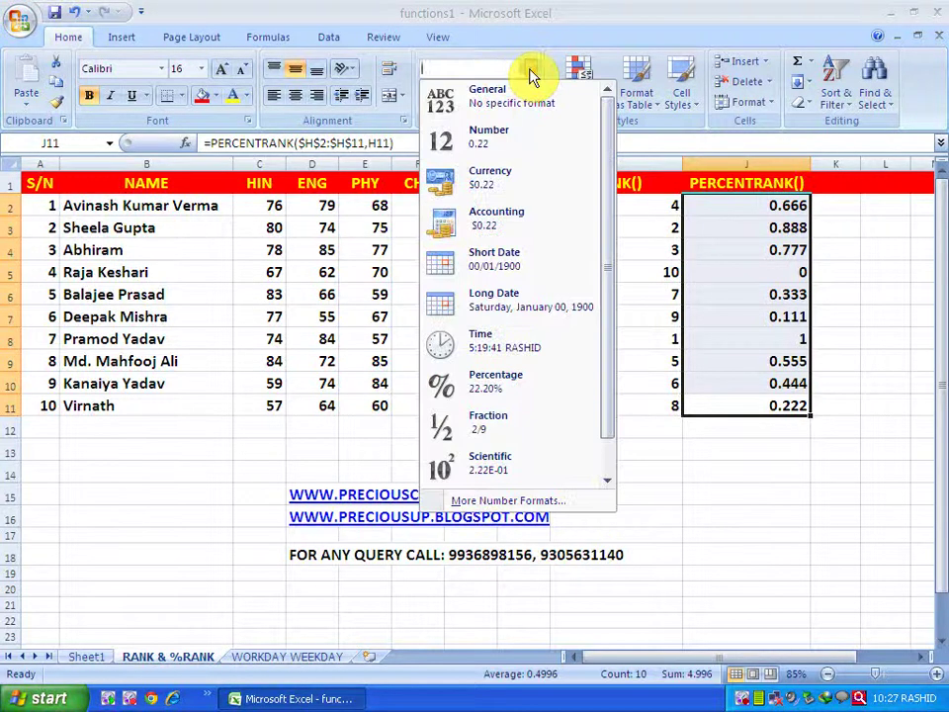
left_click(502, 392)
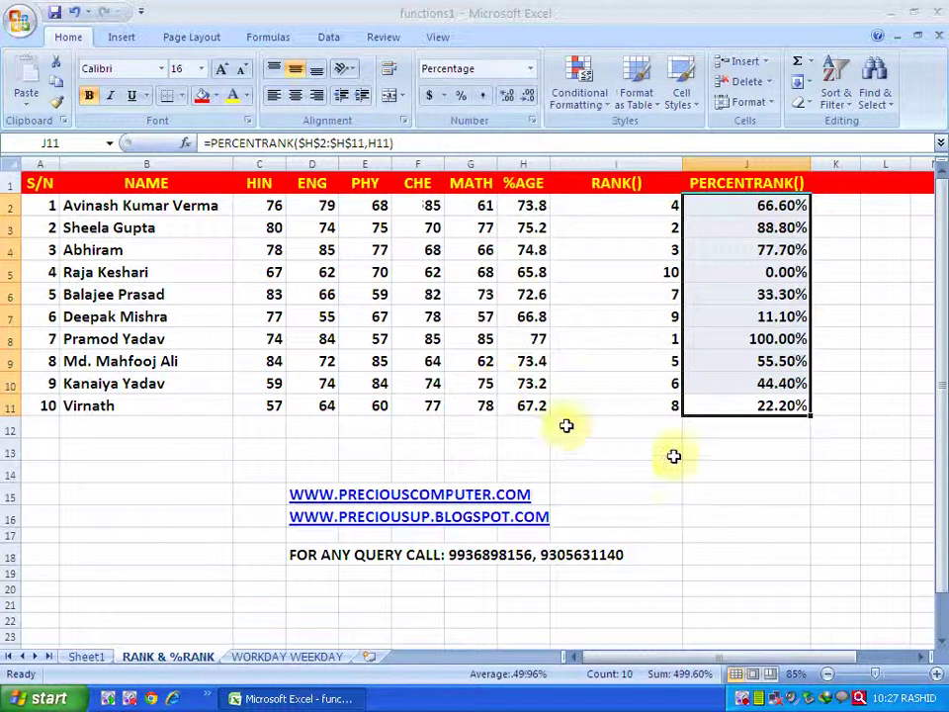
left_click(768, 407)
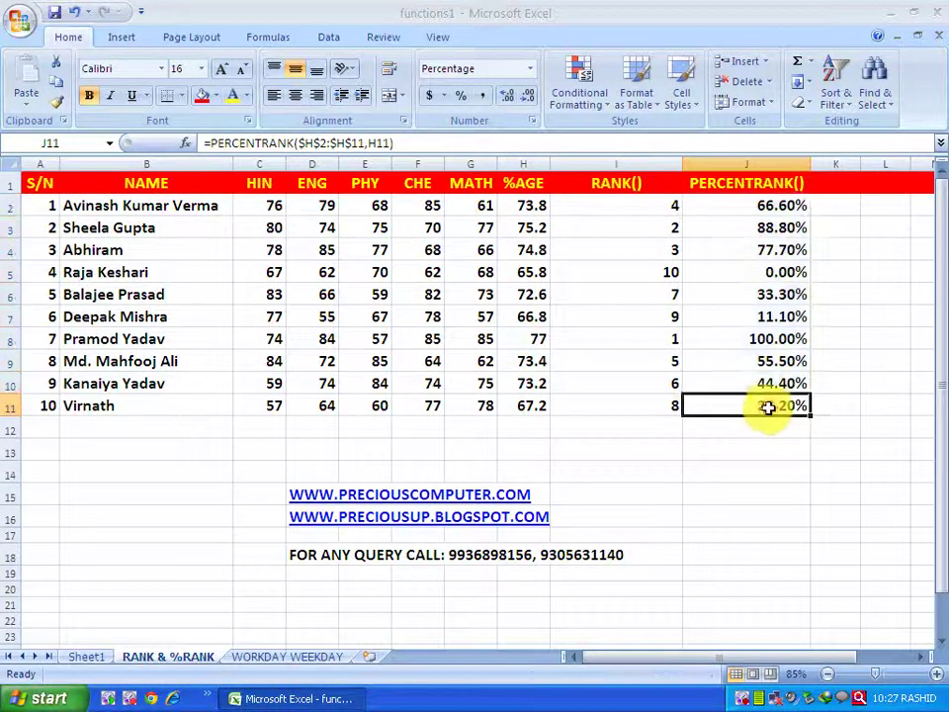
Compare the RANK and PERCENTRANK formulas for rows 8, 3 and 4
left_click(757, 339)
left_click(647, 340)
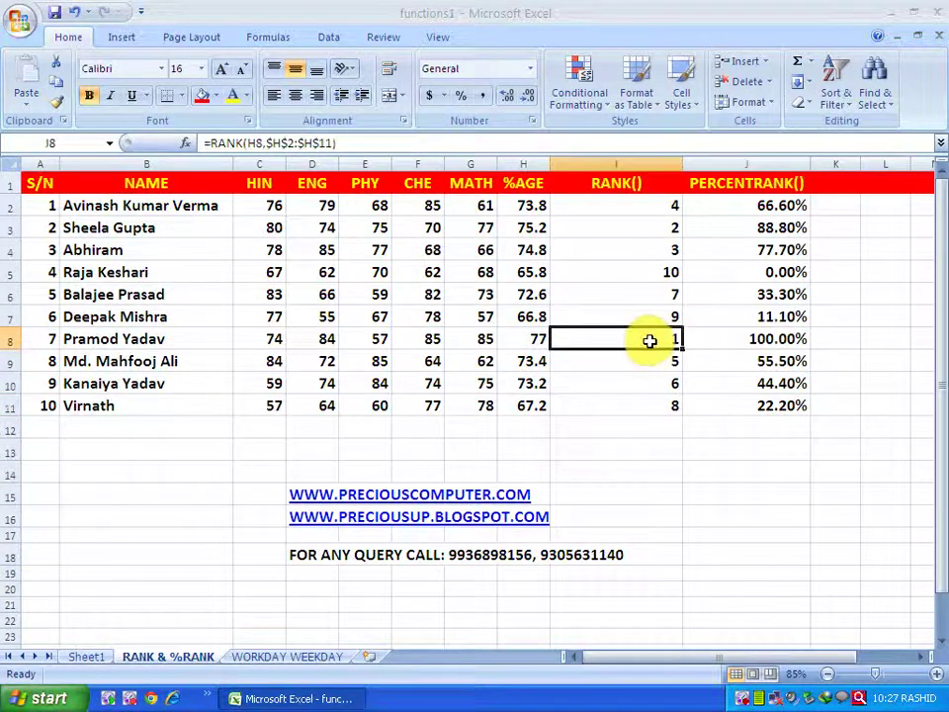
left_click(774, 339)
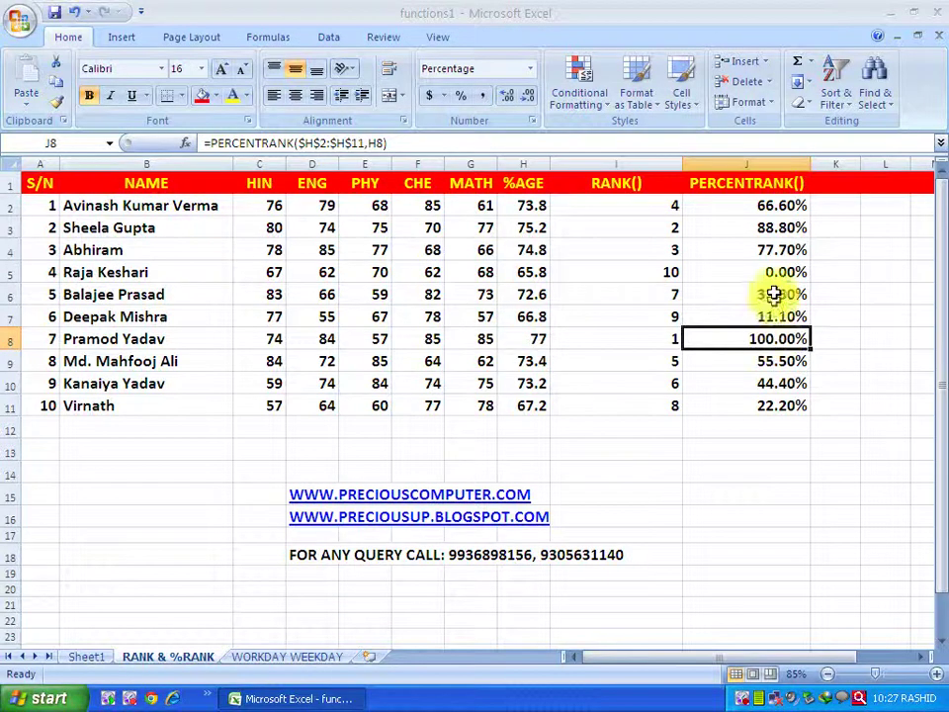
left_click(667, 226)
left_click(765, 226)
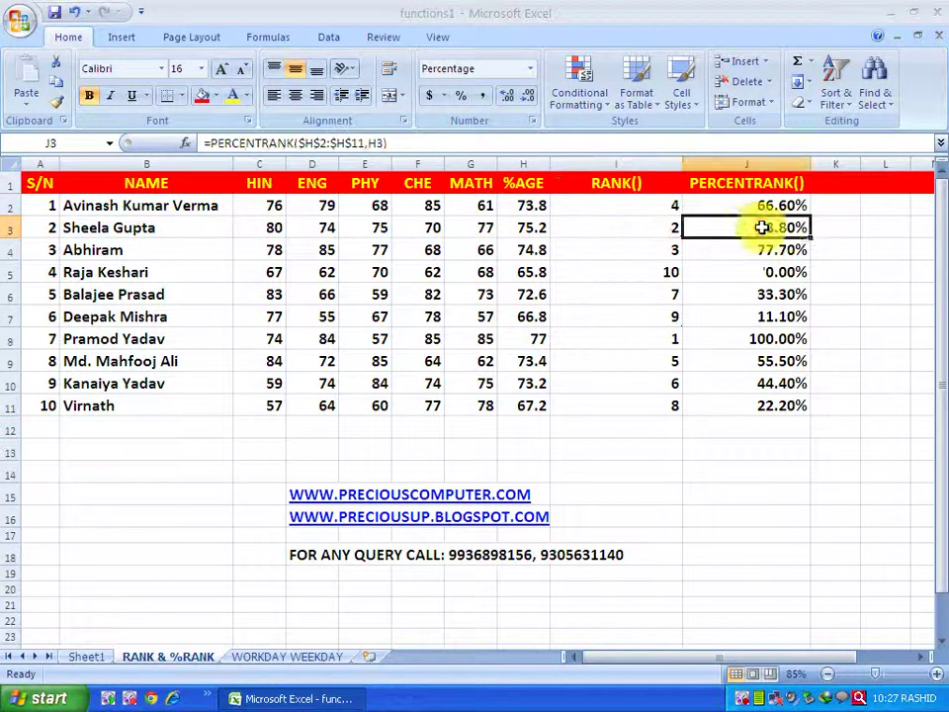
left_click(772, 251)
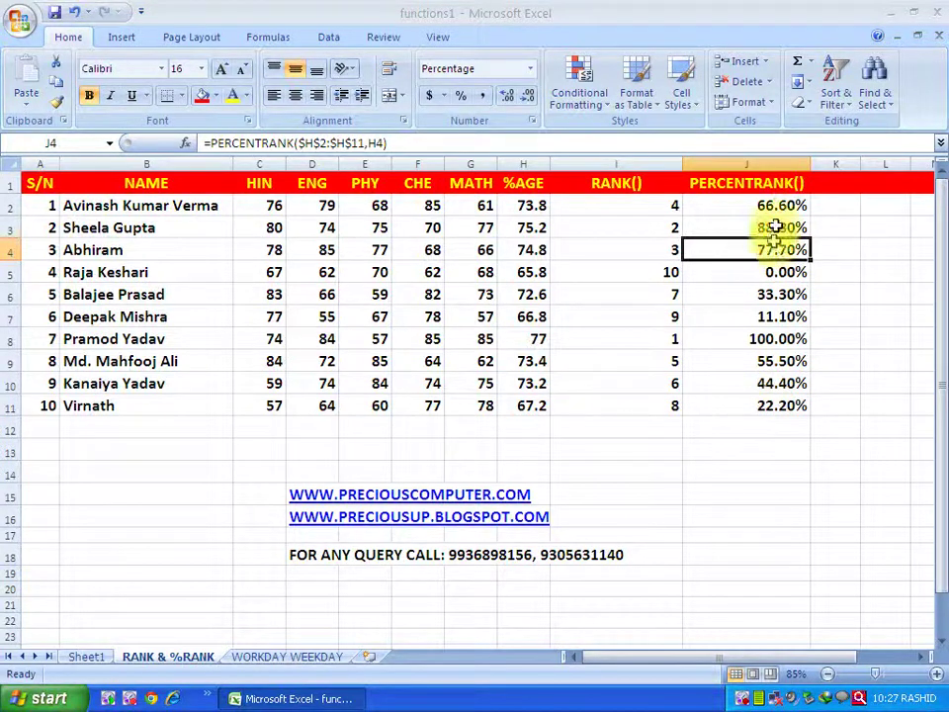
Sort J2:J11 smallest to largest, expanding the selection to the whole table
left_click_drag(775, 206, 770, 405)
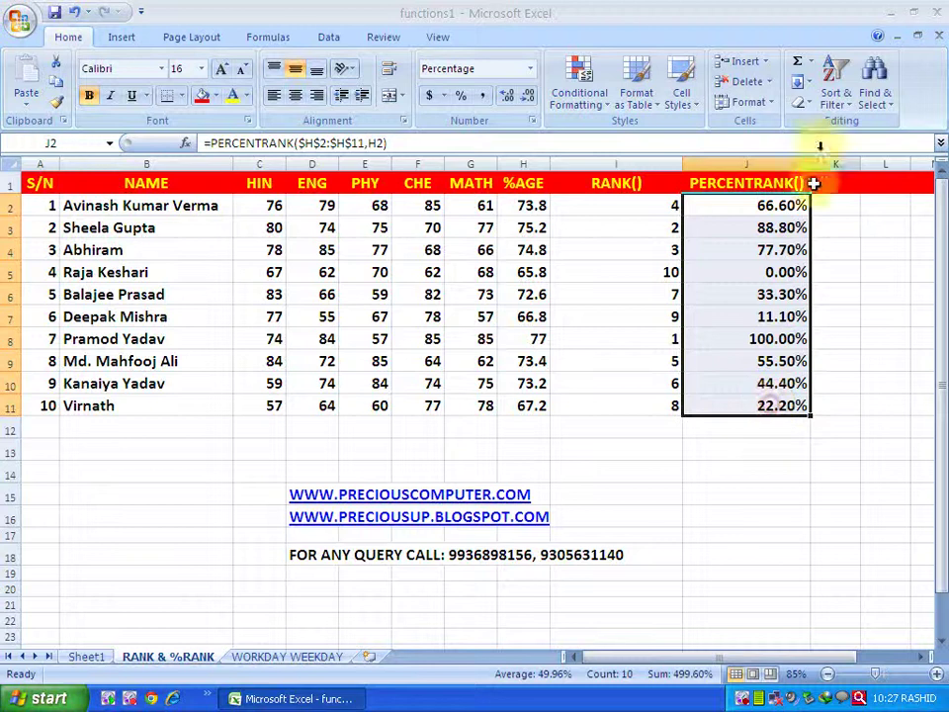
left_click(835, 81)
left_click(833, 126)
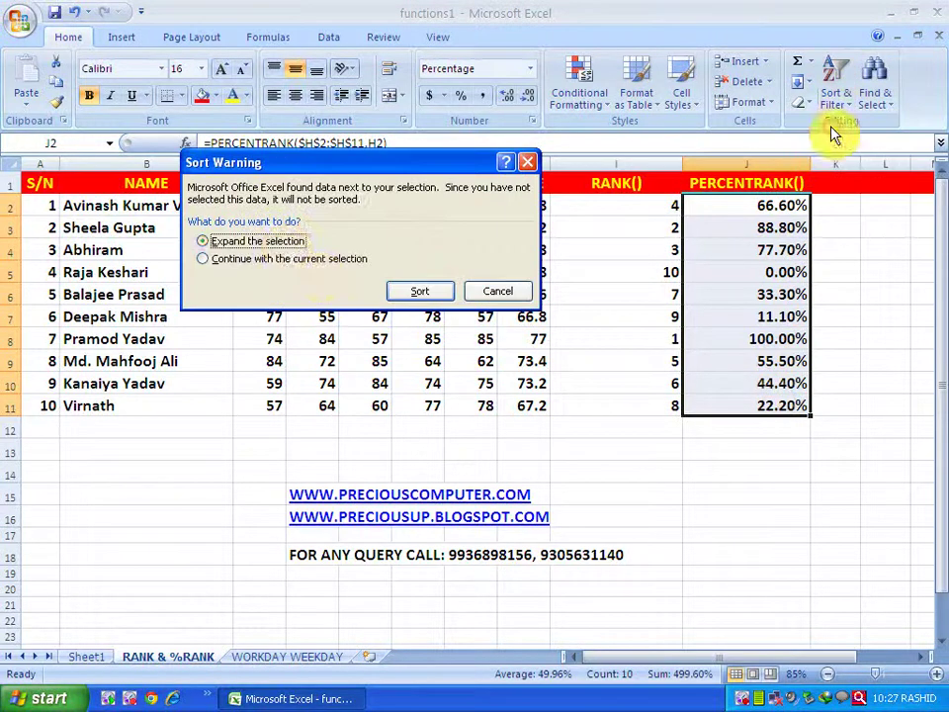
left_click(420, 292)
Check the sorted percent ranks from 0.00% in J2 to 100.00% in J11
left_click(763, 300)
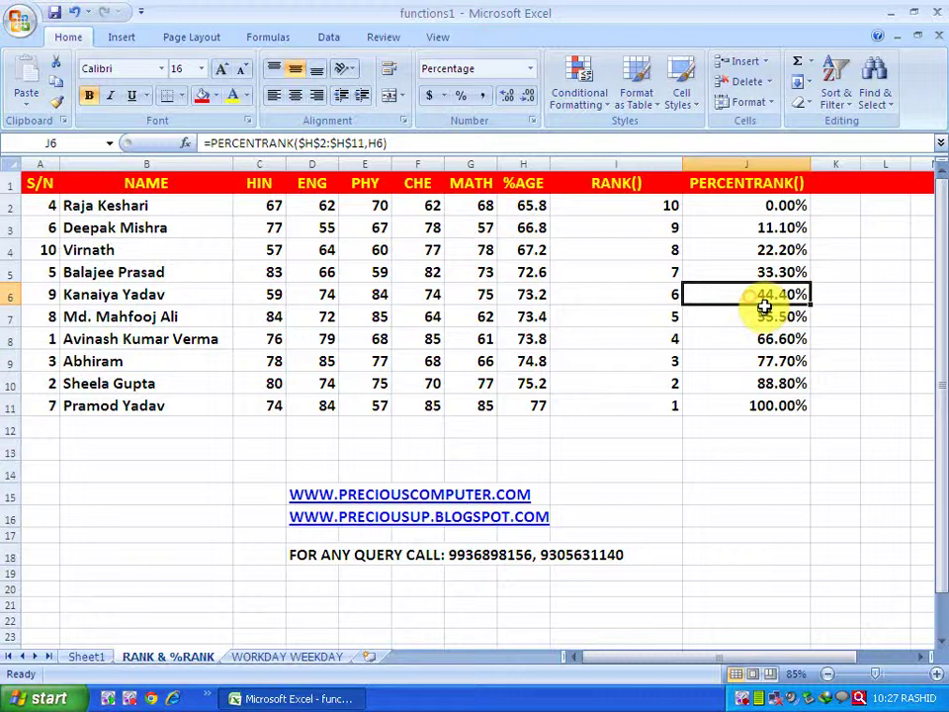
left_click(767, 206)
left_click(763, 229)
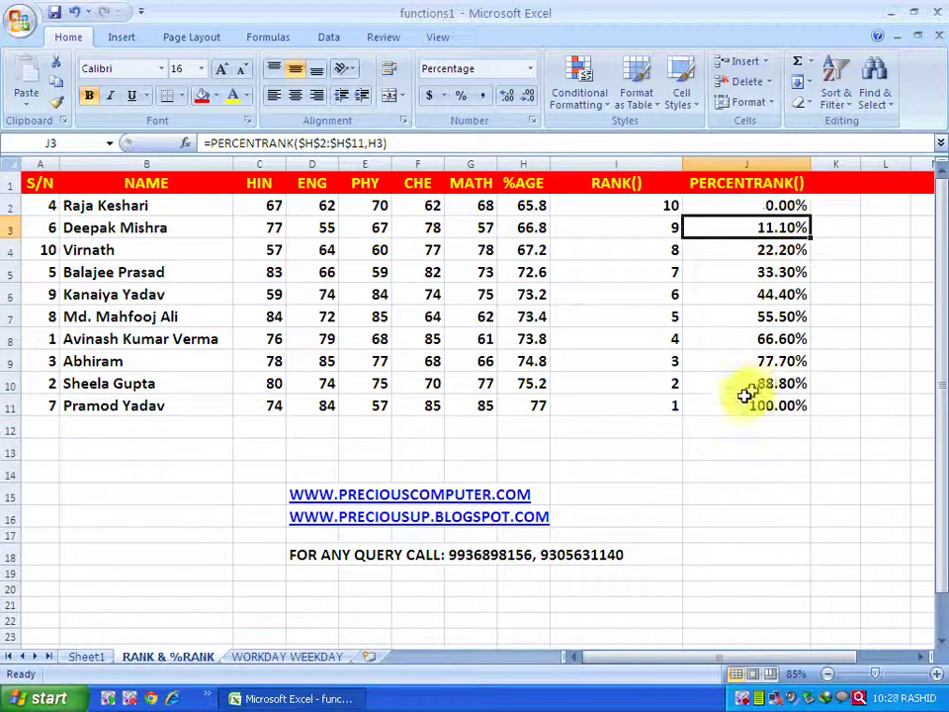
left_click(776, 405)
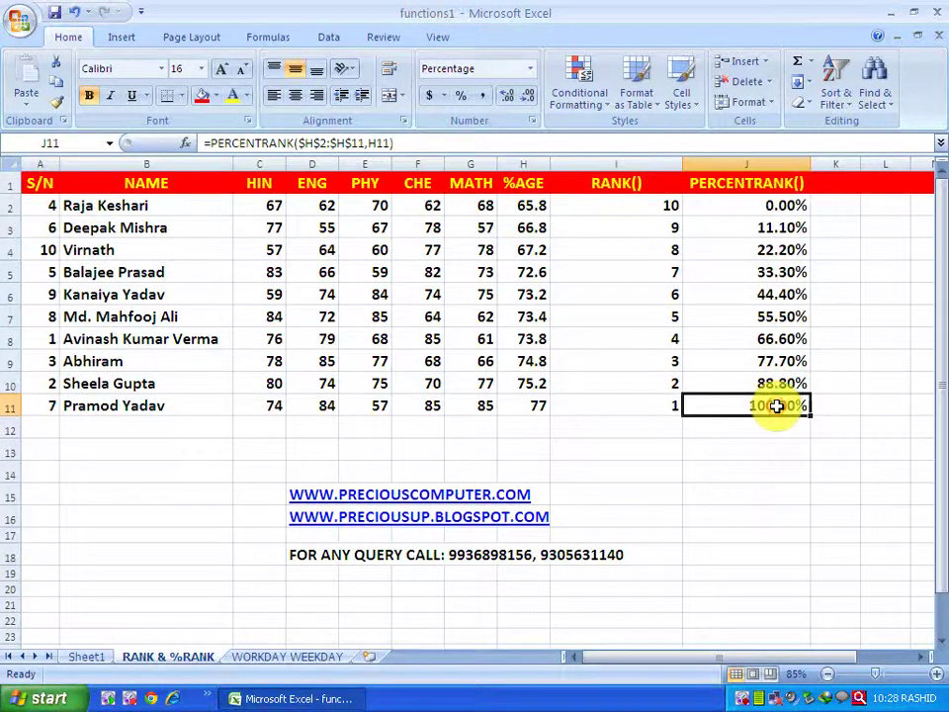
left_click(532, 403)
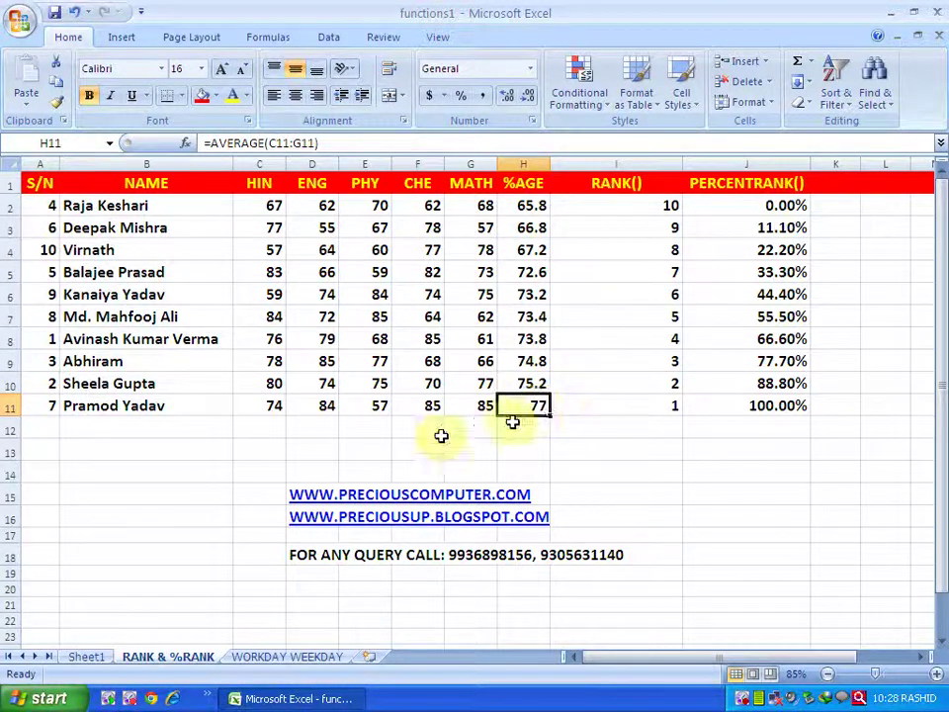
left_click(142, 406)
left_click(121, 385)
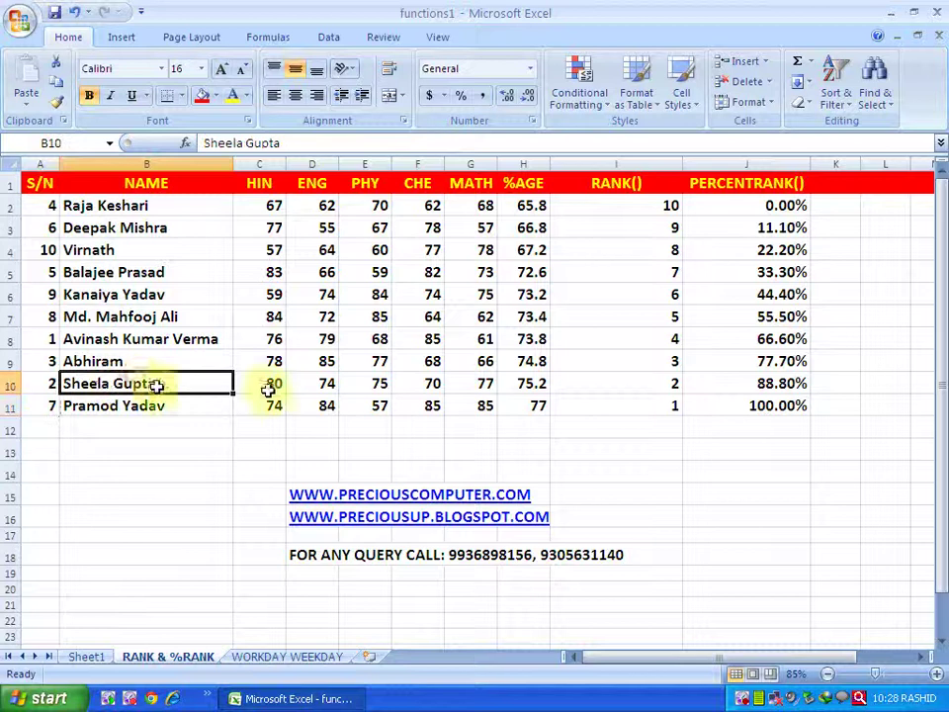
left_click(779, 385)
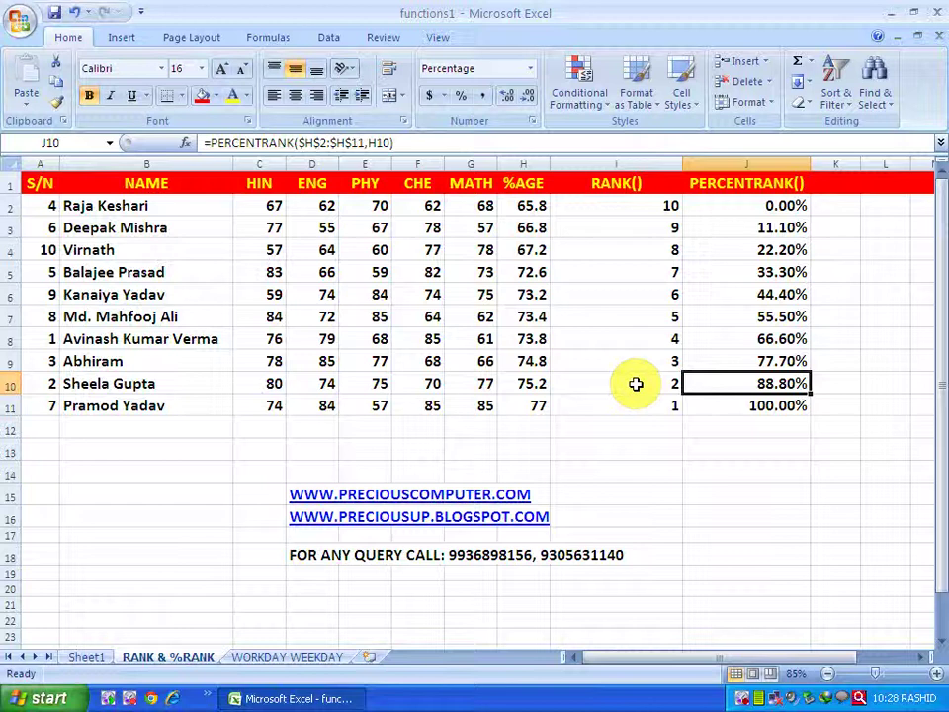
left_click_drag(757, 407, 642, 206)
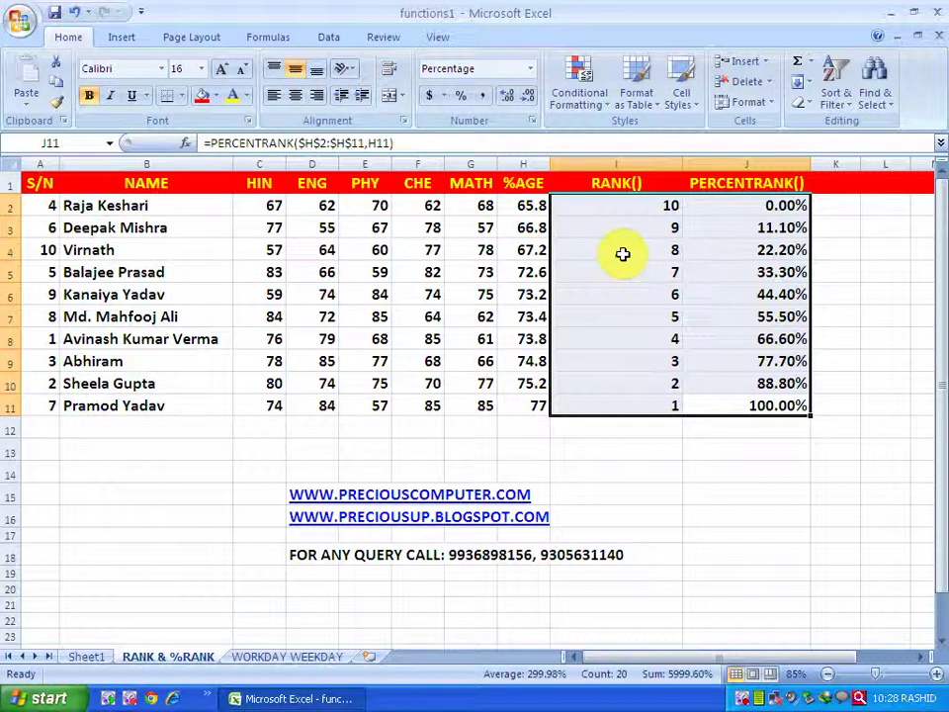
left_click(638, 399)
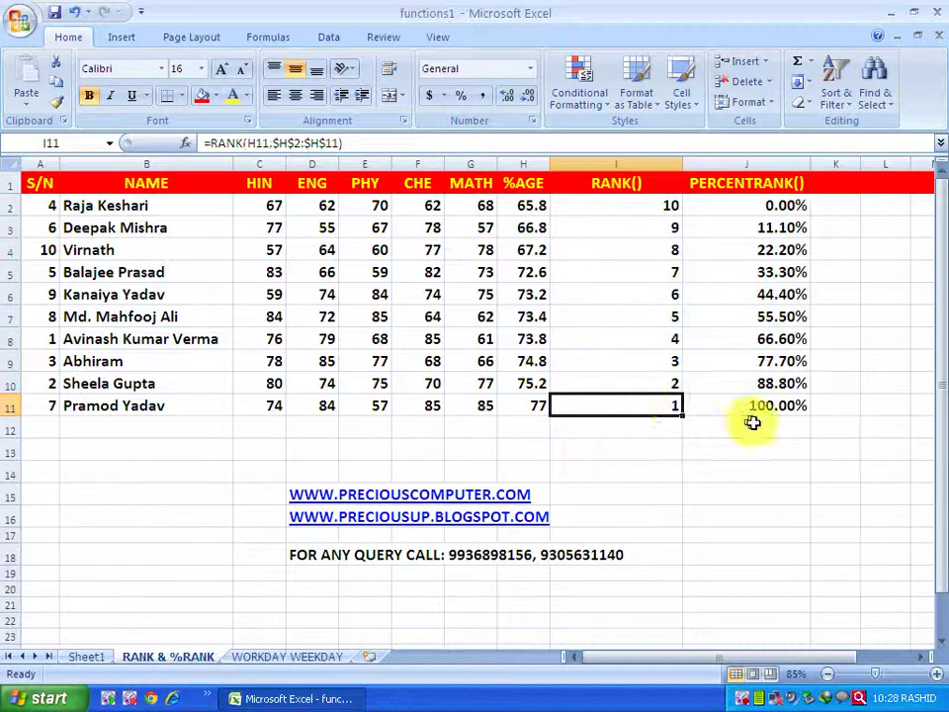
mouse_move(776, 404)
left_mouse_down()
mouse_move(654, 338)
mouse_move(659, 205)
left_mouse_up()
left_click(658, 206)
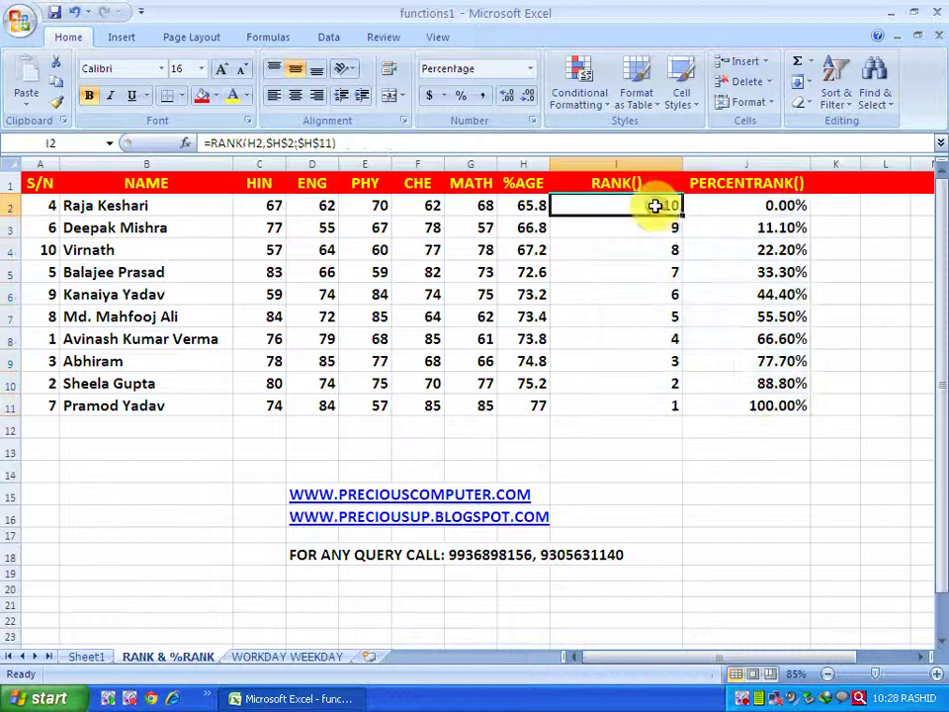
left_click(777, 405)
left_click_drag(777, 406, 44, 210)
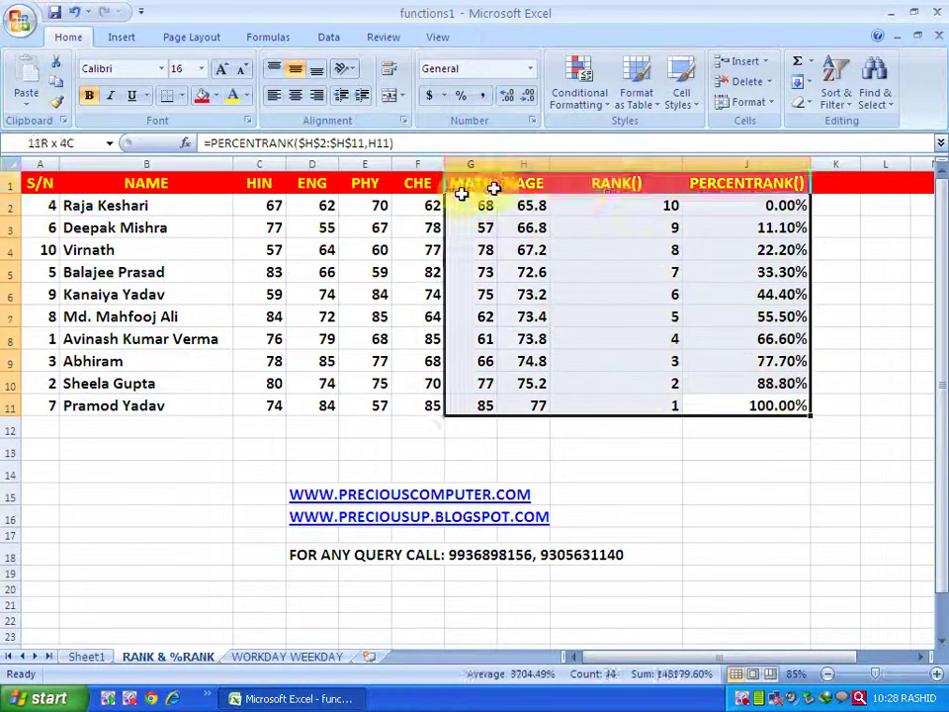
left_click(43, 211)
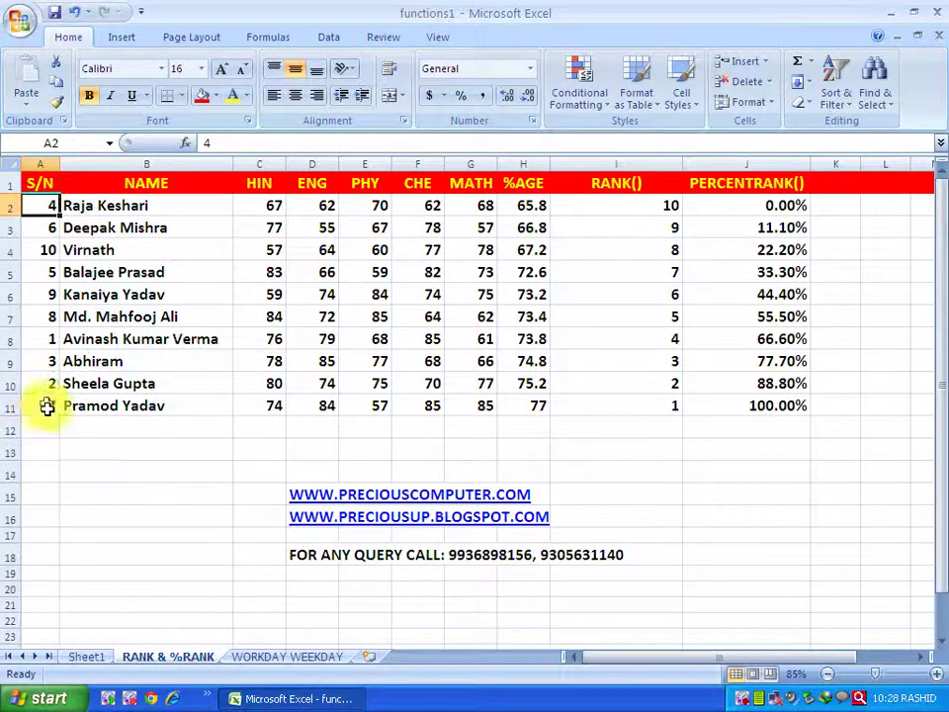
mouse_move(47, 405)
left_mouse_down()
mouse_move(12, 239)
mouse_move(19, 200)
left_mouse_up()
left_click(44, 235)
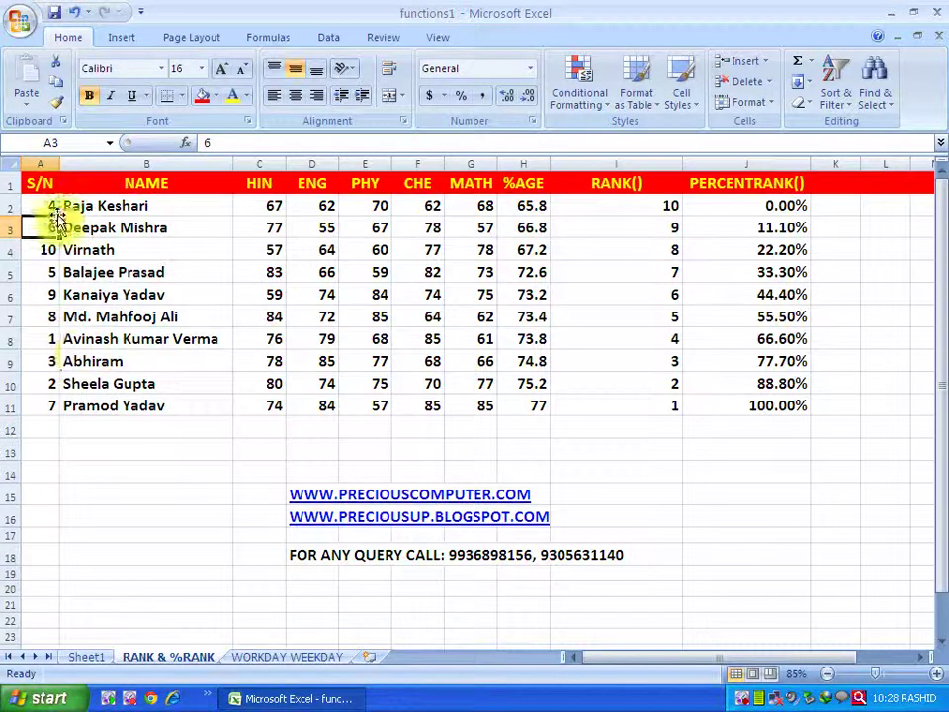
mouse_move(49, 203)
left_mouse_down()
mouse_move(37, 401)
mouse_move(21, 198)
mouse_move(29, 305)
left_mouse_up()
left_click(76, 453)
left_click_drag(20, 363, 16, 398)
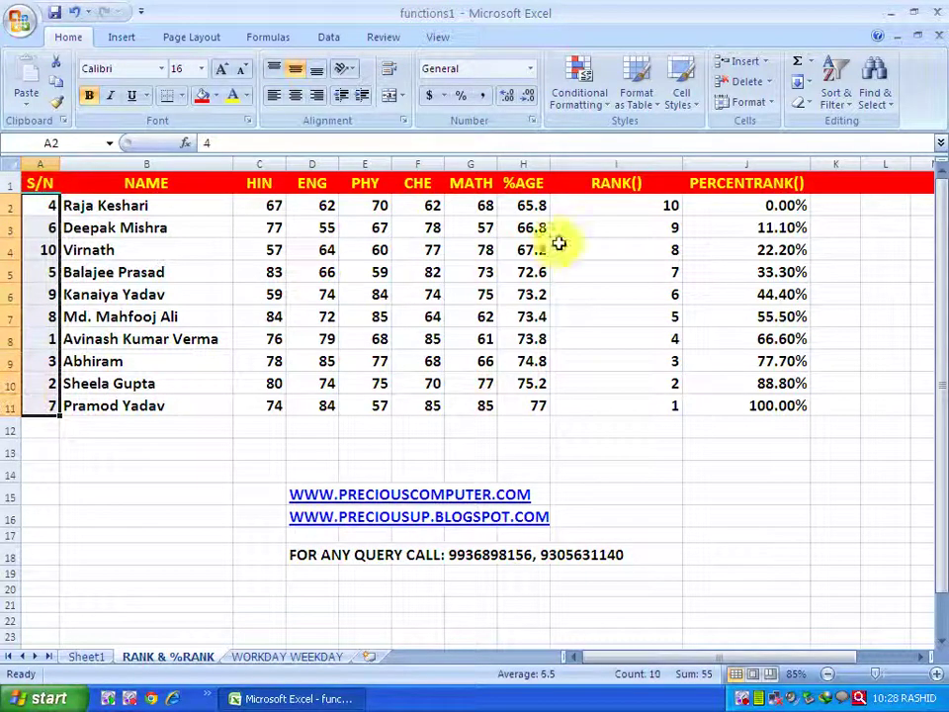